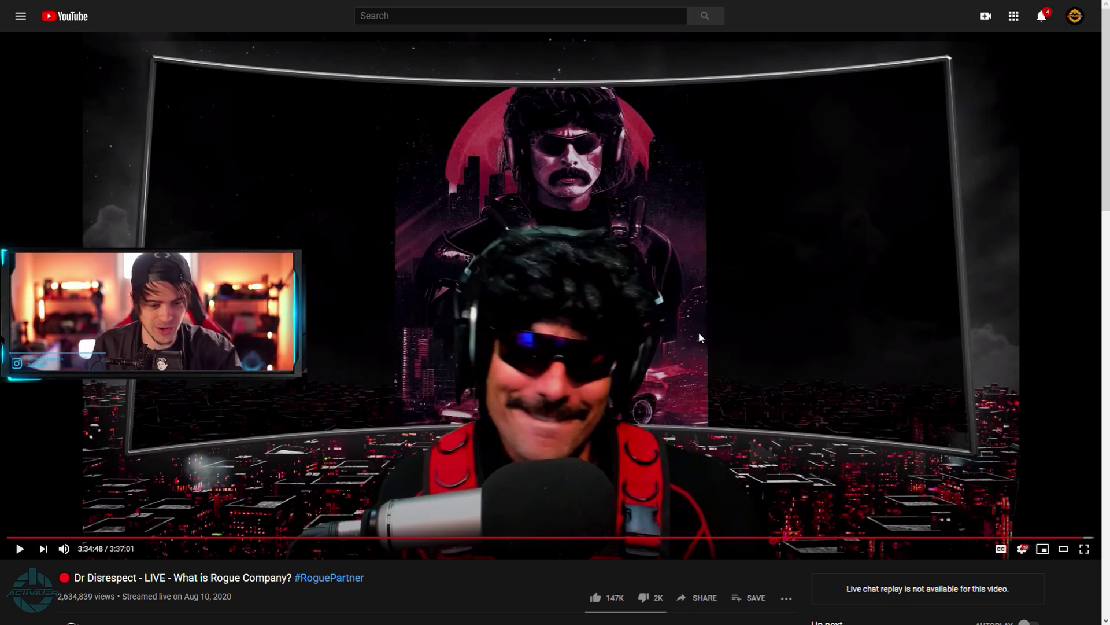
- Play the stream replay through the glitch outro transition and pause it at 3:36:45
click(702, 328)
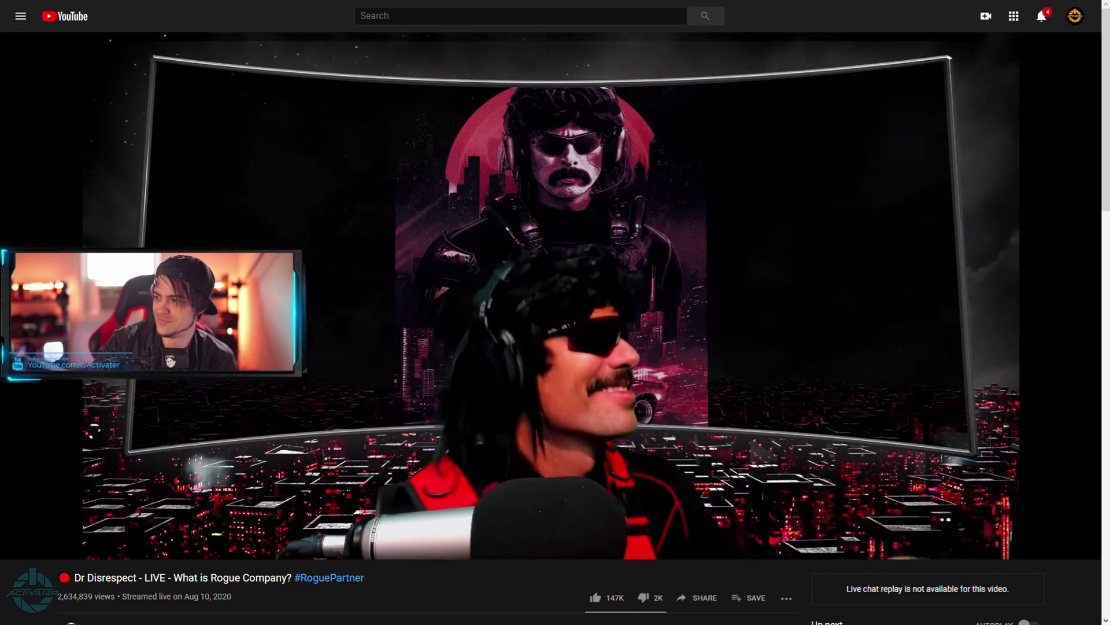
click(852, 334)
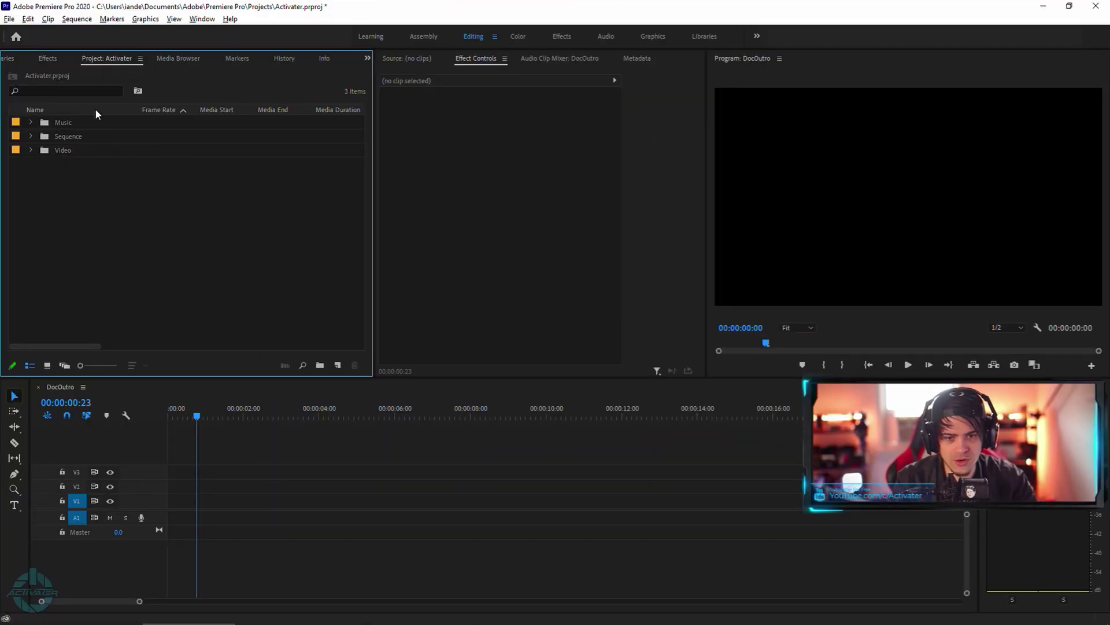
- Expand and collapse the Music, Sequence and Video bins to review their contents
click(67, 137)
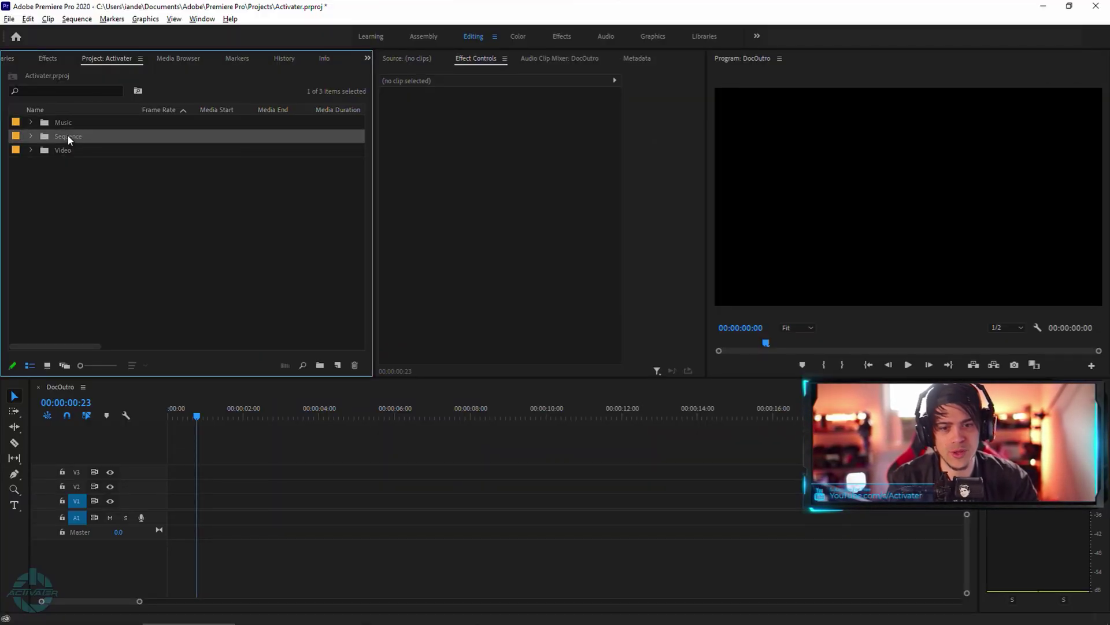
click(30, 136)
click(30, 161)
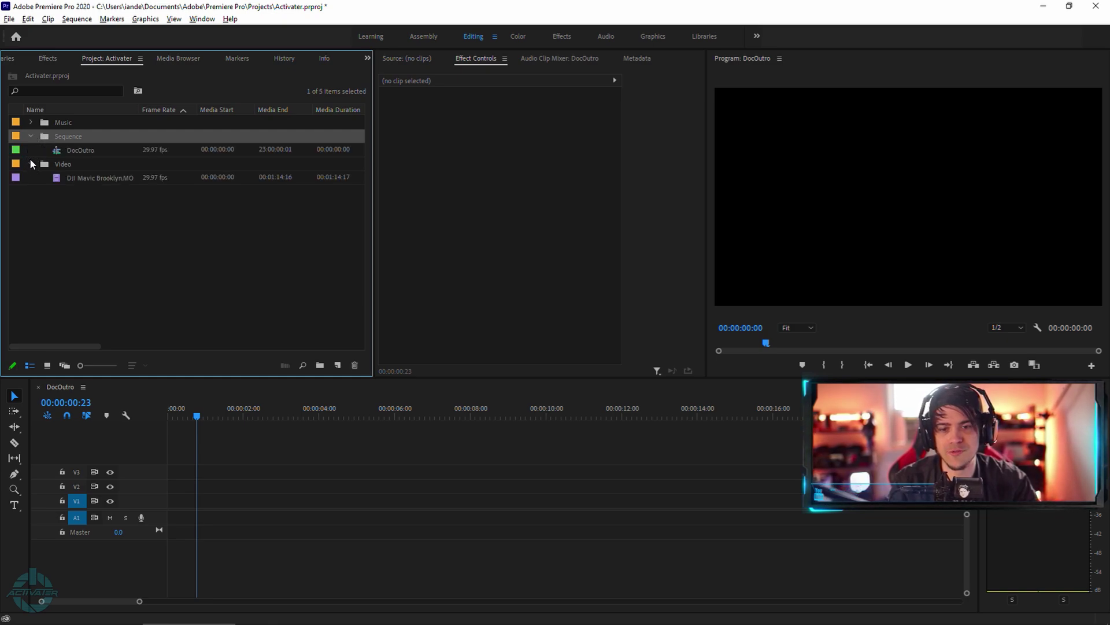
click(30, 122)
click(86, 206)
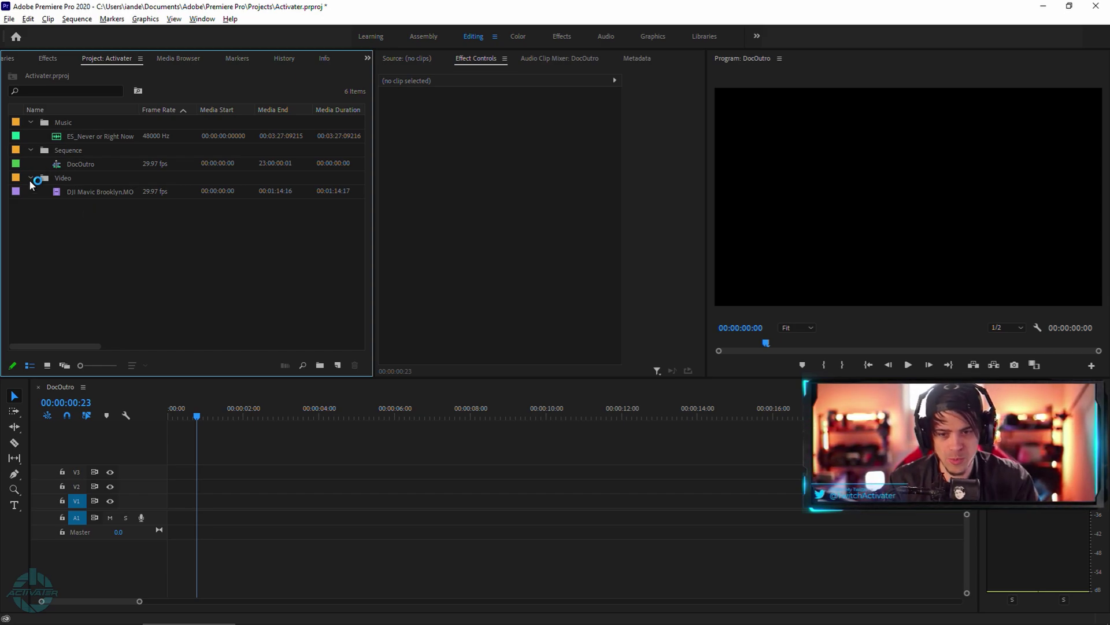
click(31, 178)
click(31, 149)
click(31, 122)
- Create a PROJECTS bin and move the Music, Sequence and Video bins into it
right_click(109, 213)
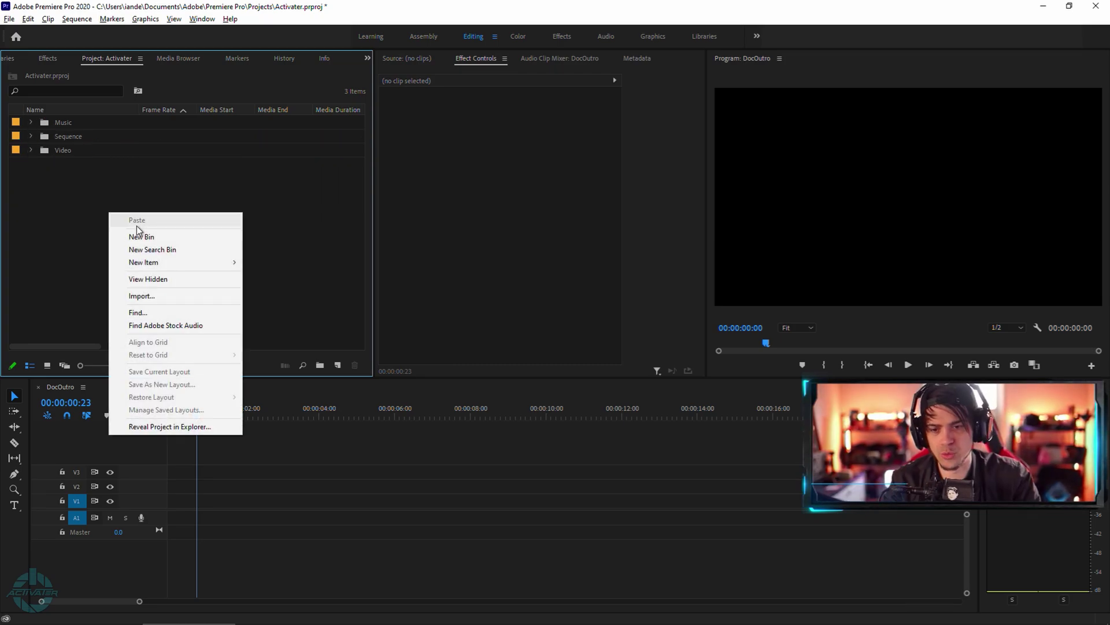
click(147, 235)
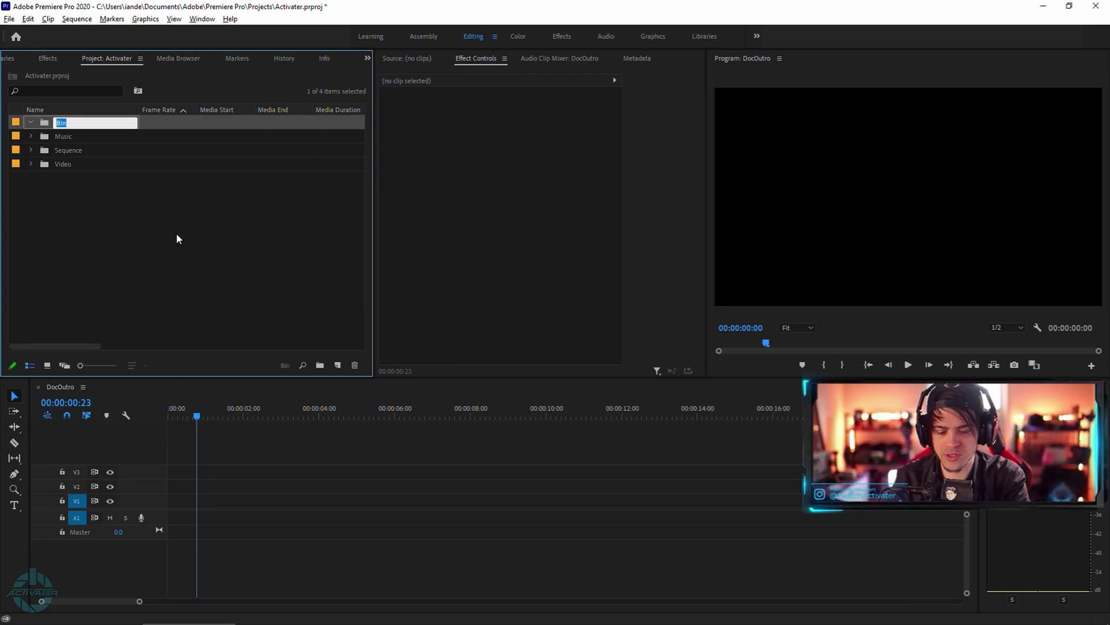
text(PROJECTS)
key(Return)
drag(59, 202, 58, 122)
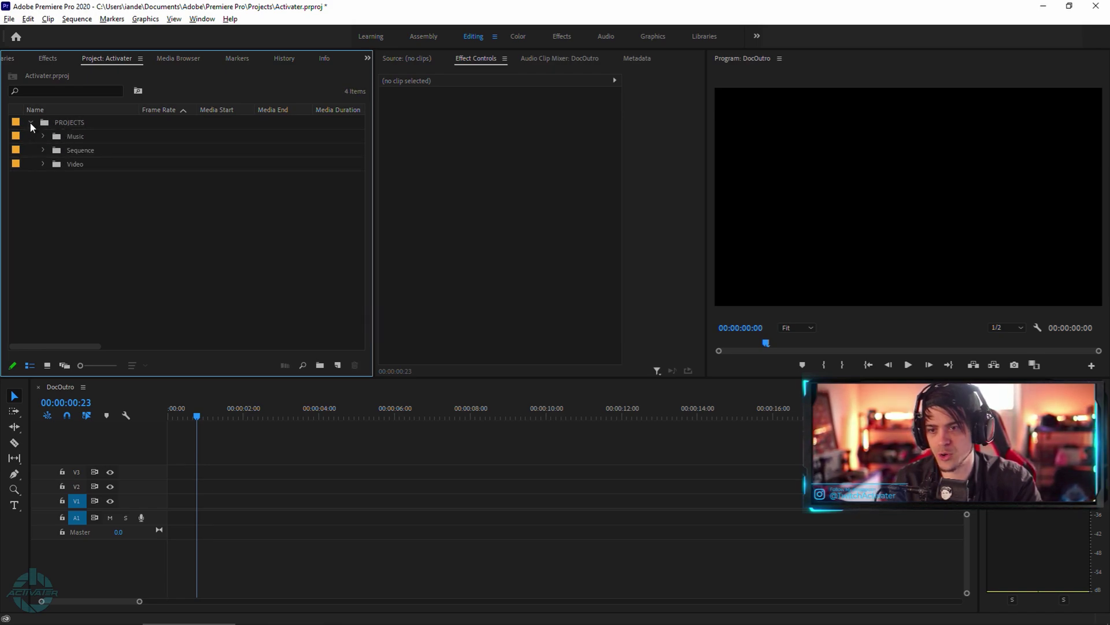
- Create a DOCS OUTRO bin holding the three bins, nested under PROJECTS
right_click(114, 230)
click(172, 254)
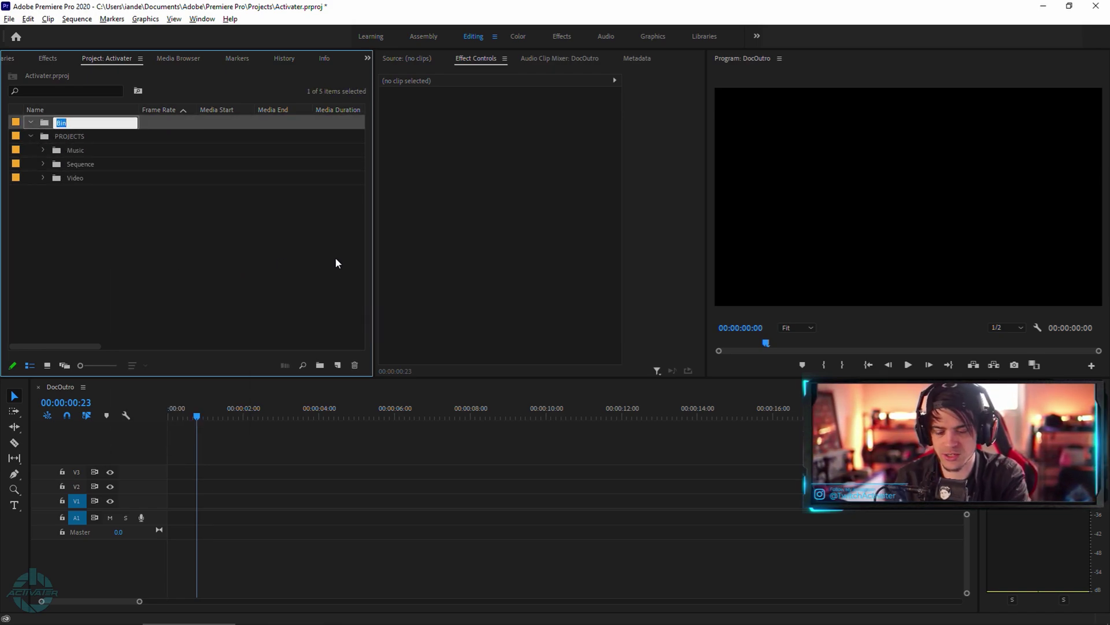
click(336, 261)
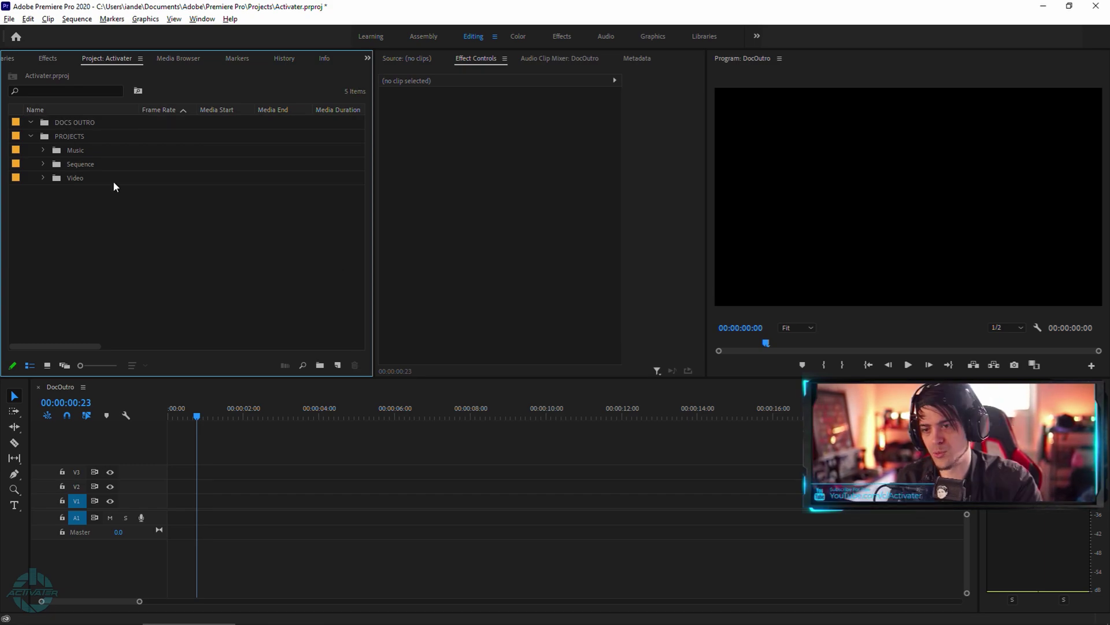
drag(88, 226, 122, 177)
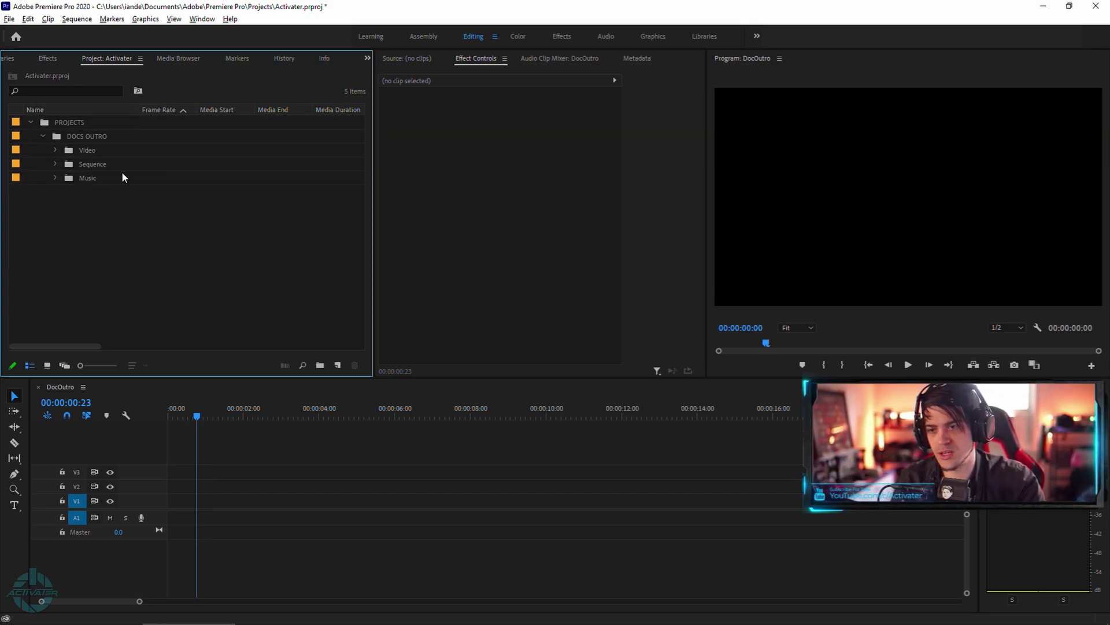
click(39, 135)
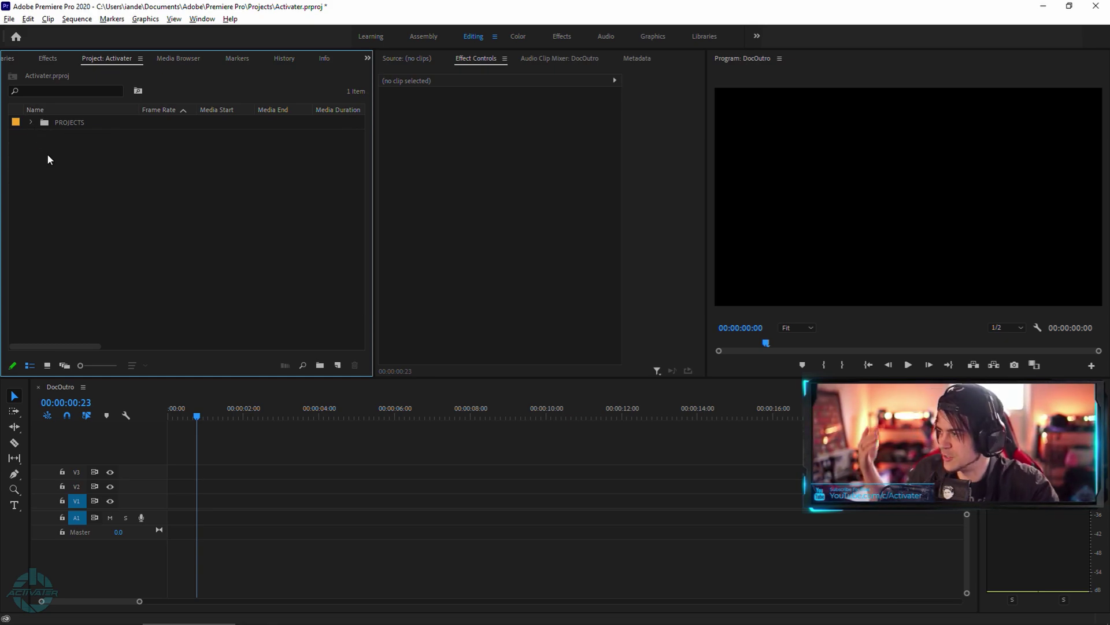
click(31, 123)
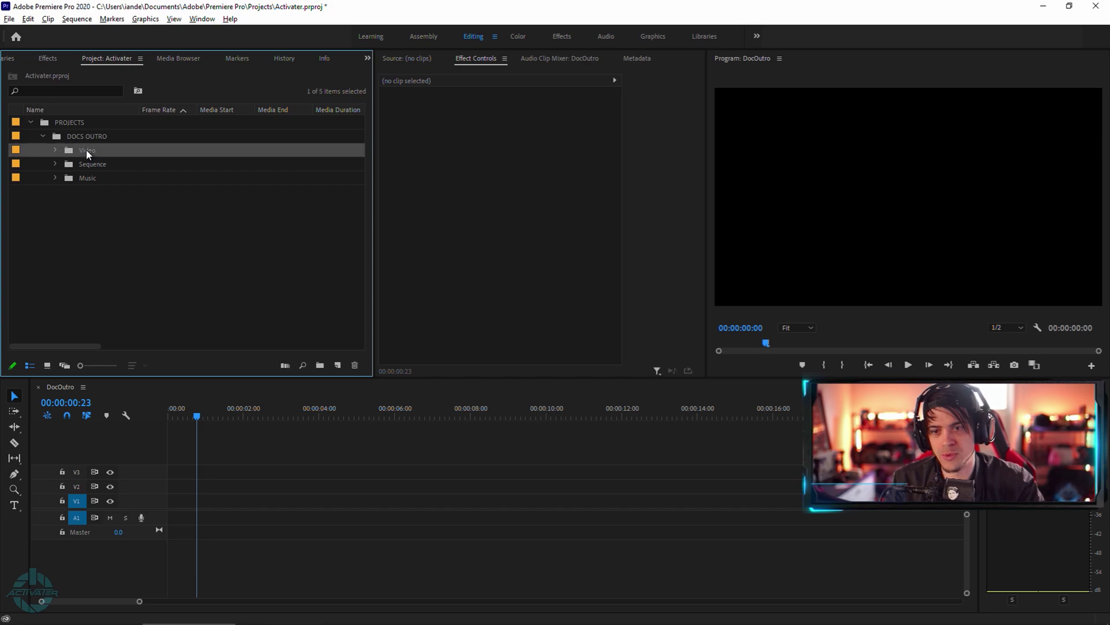
- Drag the DJI Mavic Brooklyn.MOV clip from the Video bin onto the DocOutro V1 track
click(92, 178)
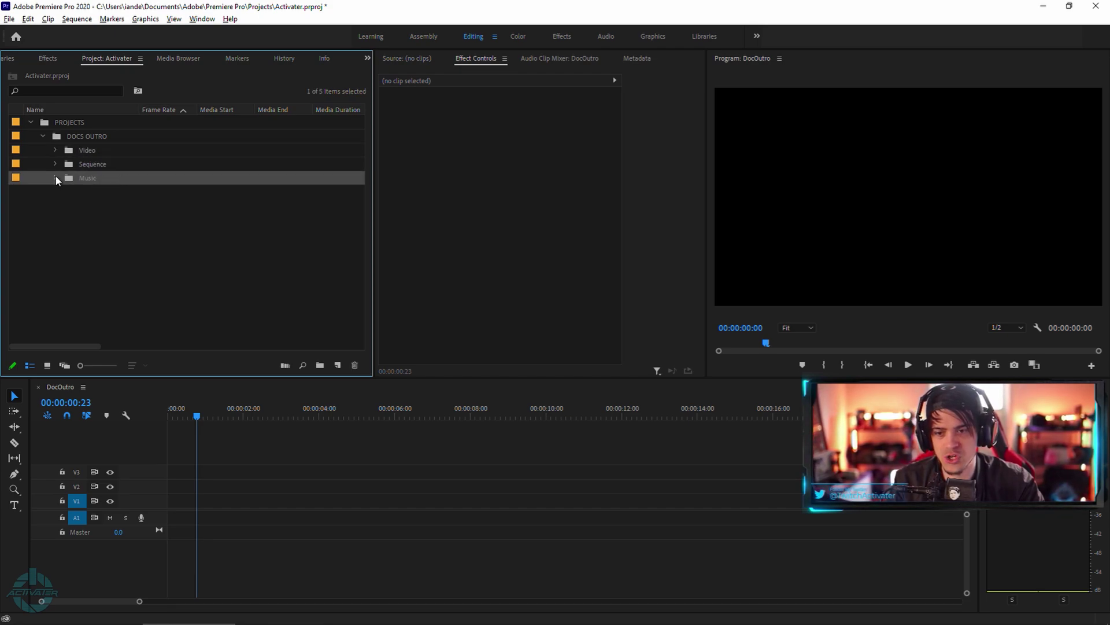
click(93, 150)
click(56, 150)
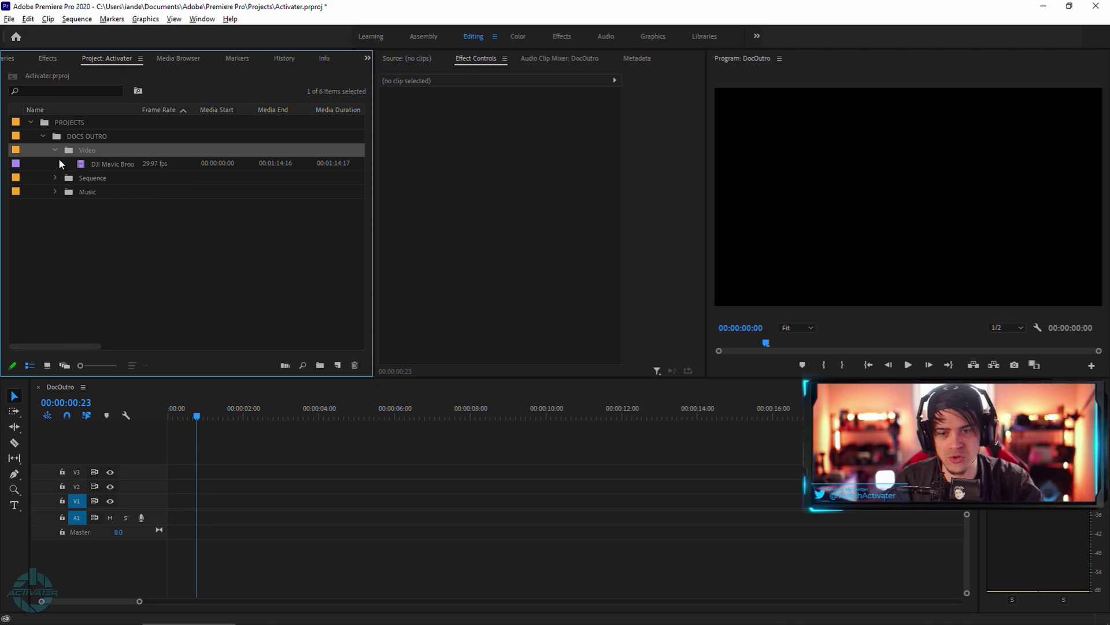
click(110, 164)
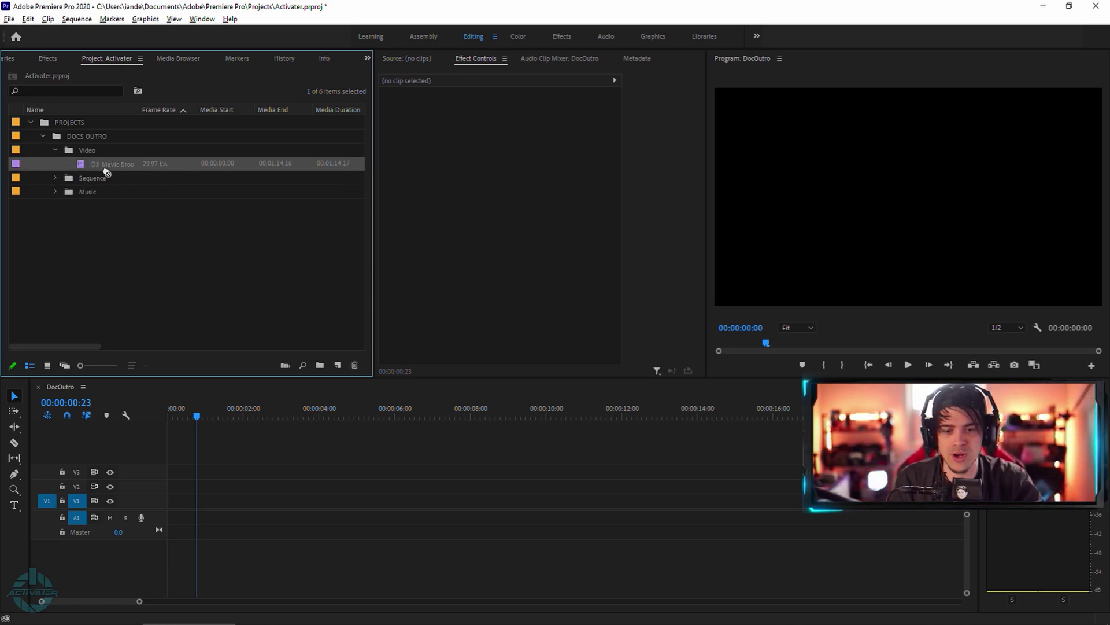
drag(107, 172, 169, 501)
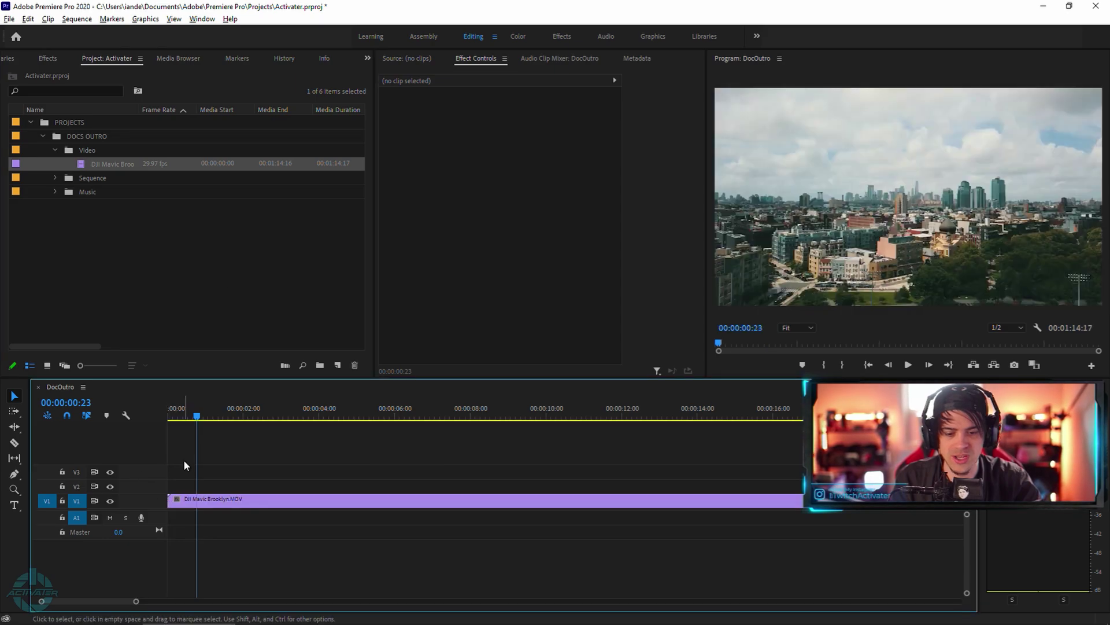
click(55, 178)
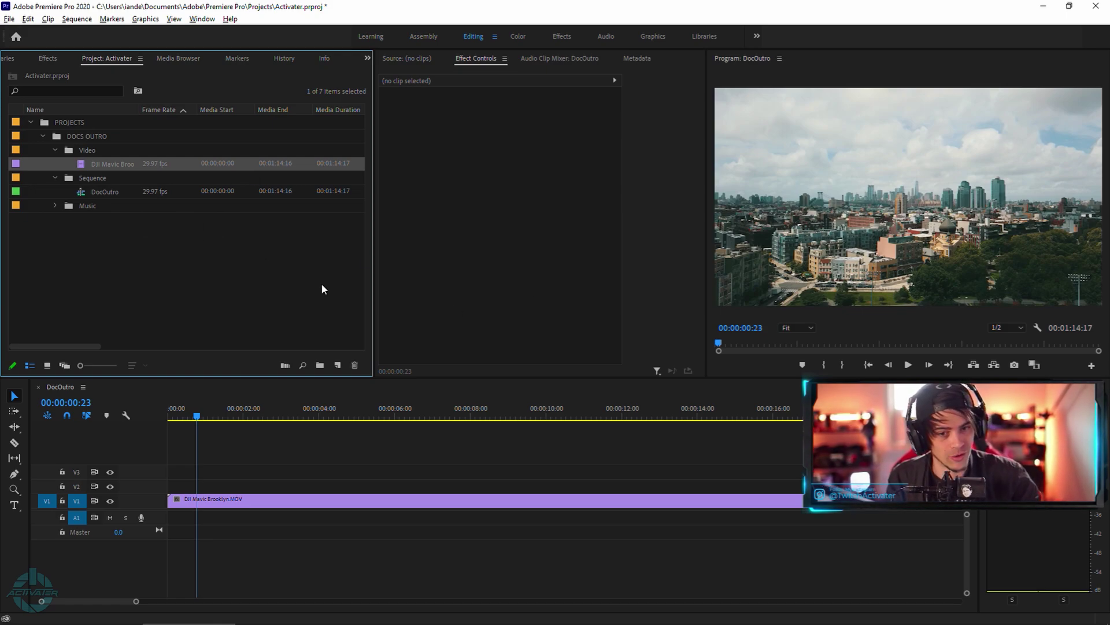
click(55, 178)
click(55, 150)
click(55, 178)
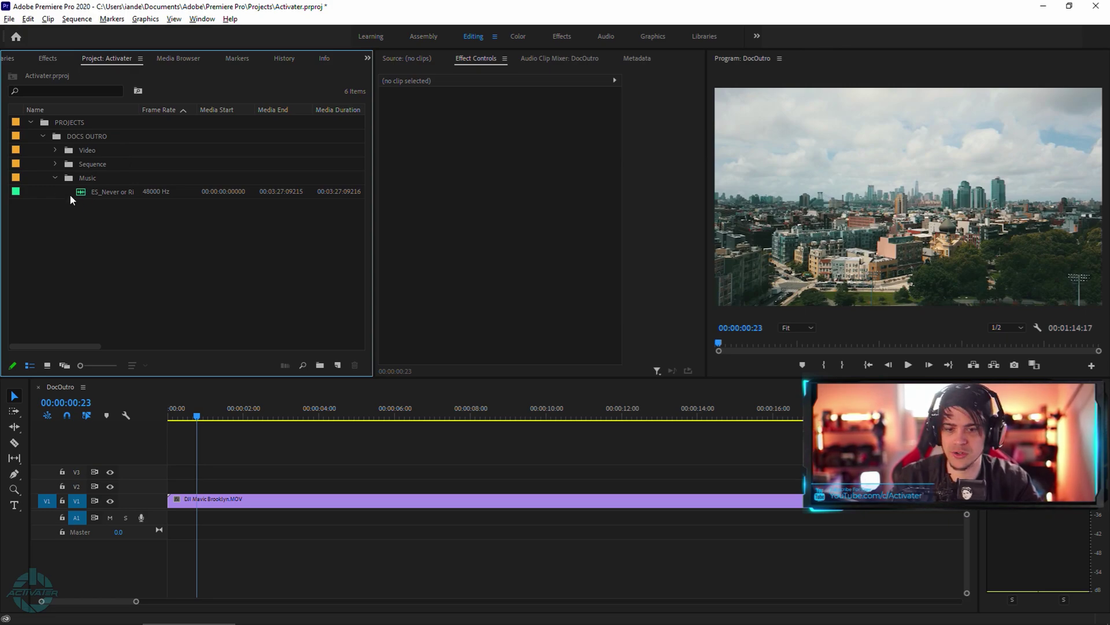
- Preview the ES_Never or Right Now song, place it on track A1, and scrub the sequence
click(70, 194)
double_click(99, 193)
key(space)
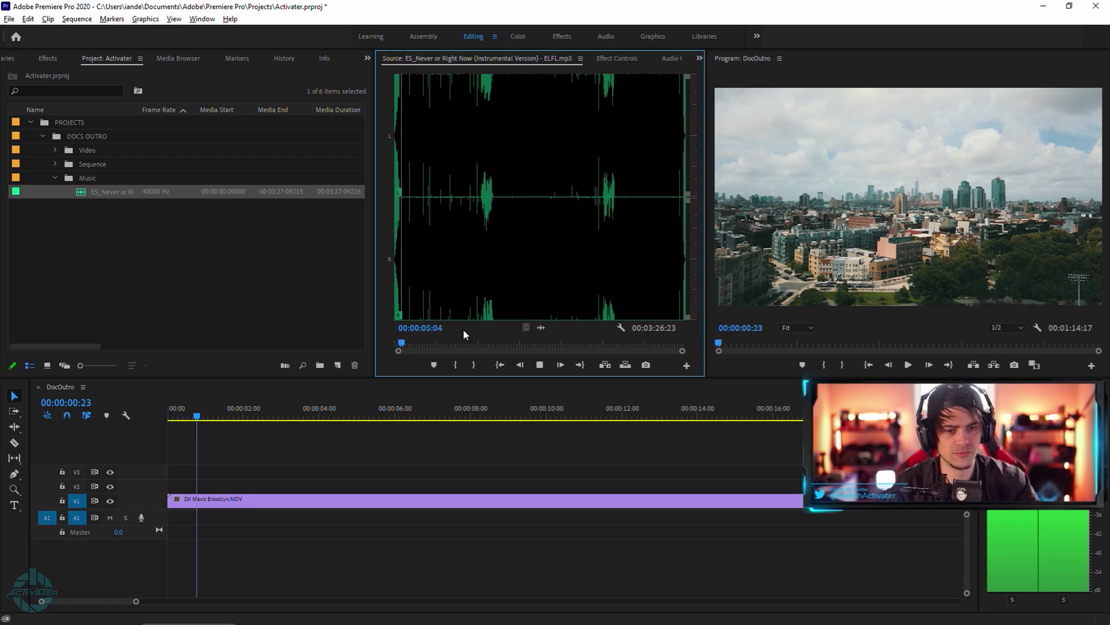
drag(98, 190, 173, 519)
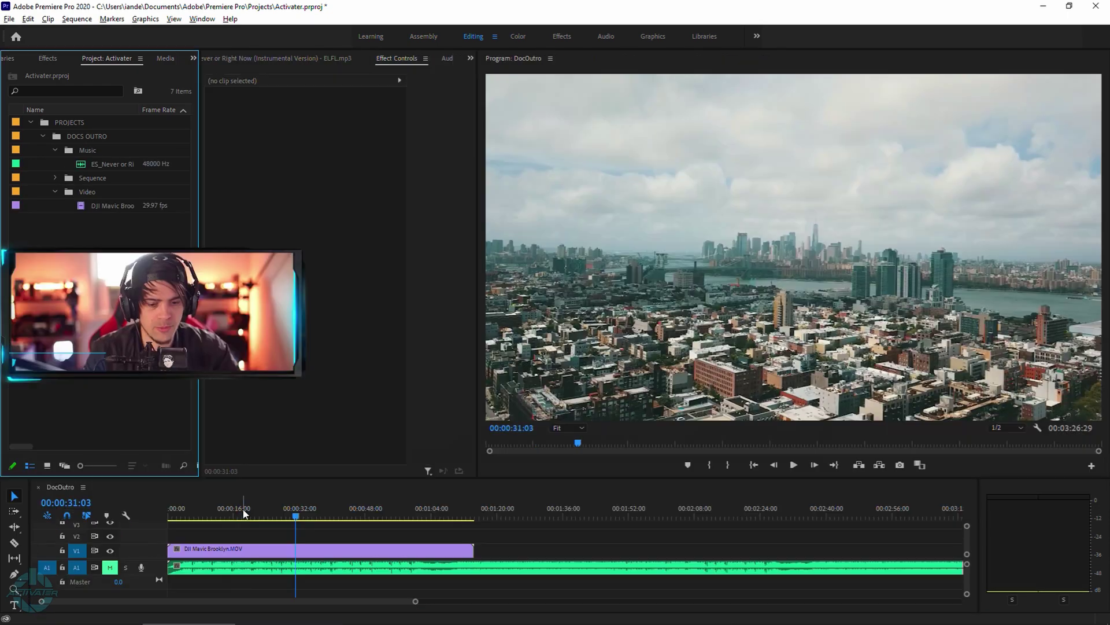
drag(243, 513, 372, 507)
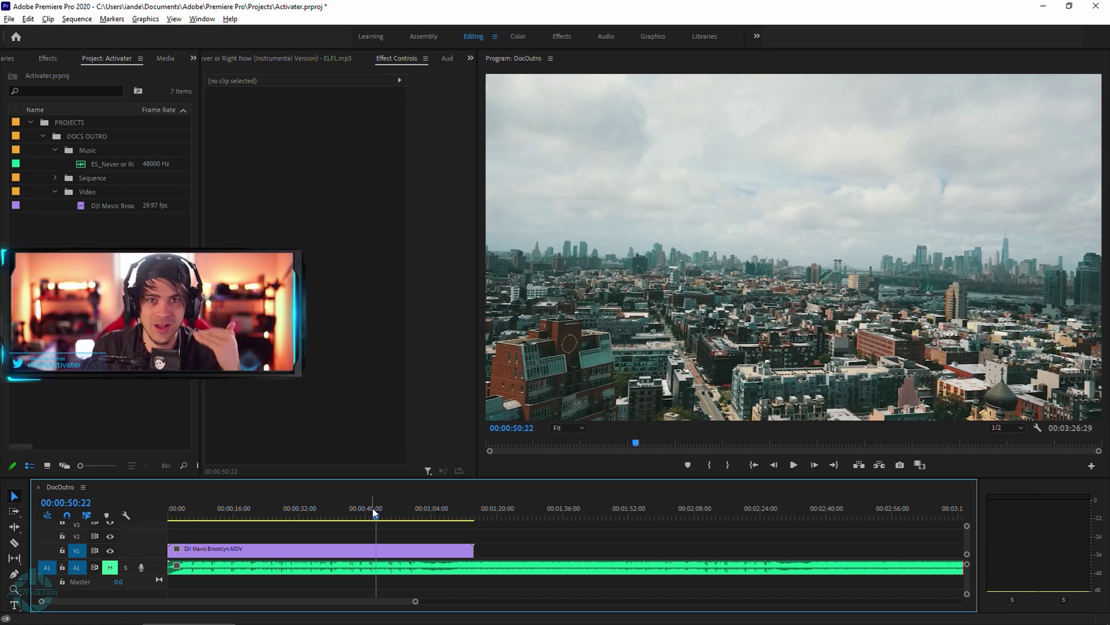
- Razor-cut the drone clip and shift its second half later to leave a gap
key(c)
click(339, 549)
key(v)
drag(362, 552, 429, 553)
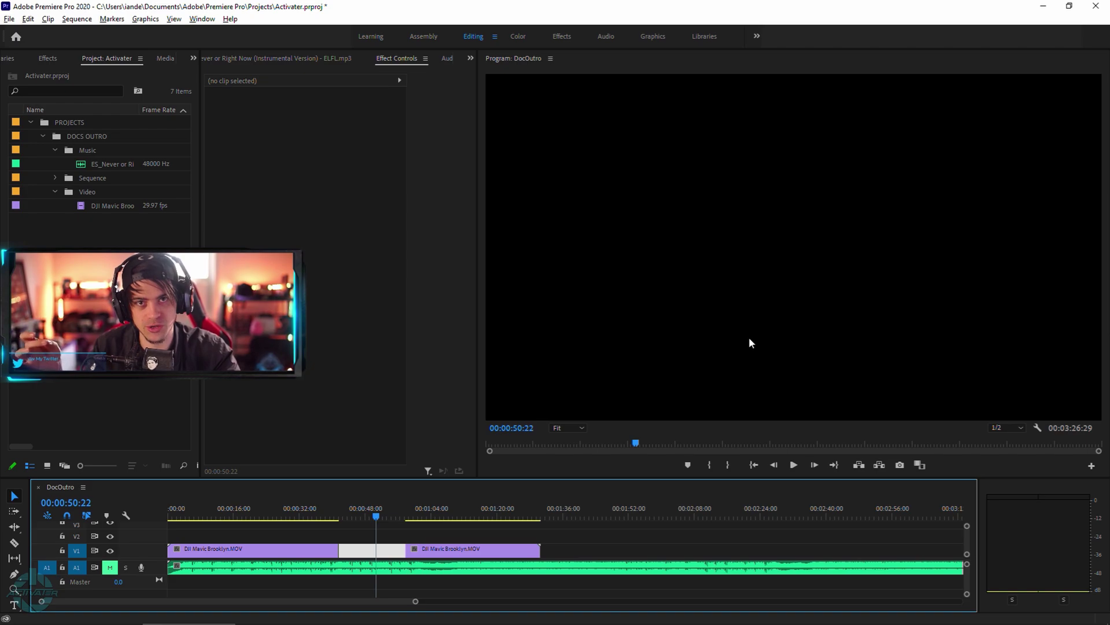
click(431, 529)
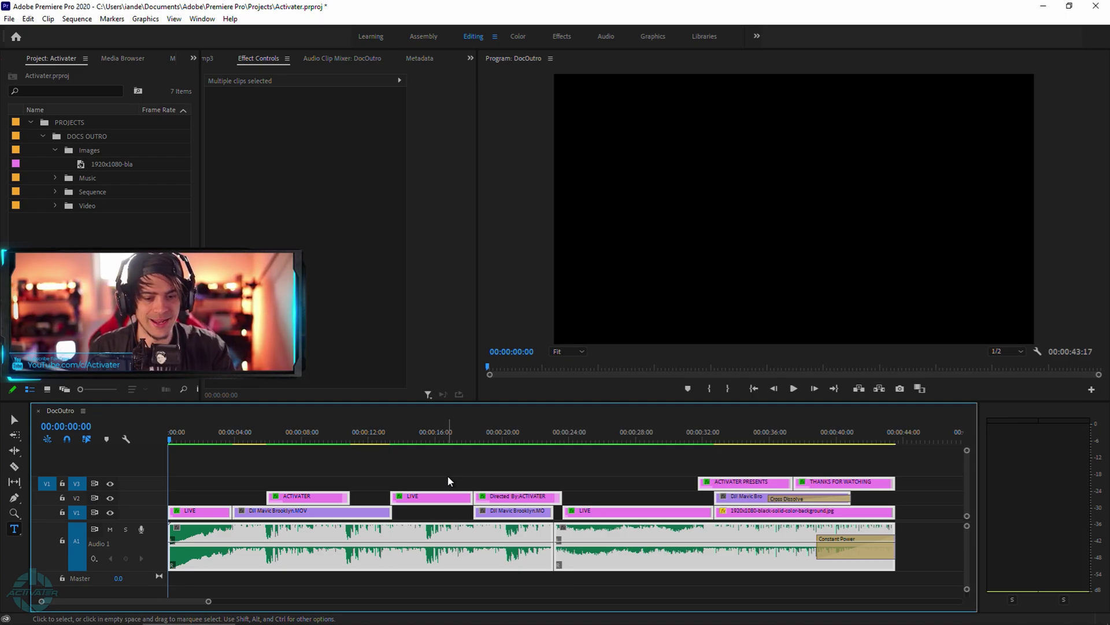
- Scrub to the THANKS FOR WATCHING ending and select the black 1920x1080 background clip's motion settings
click(206, 435)
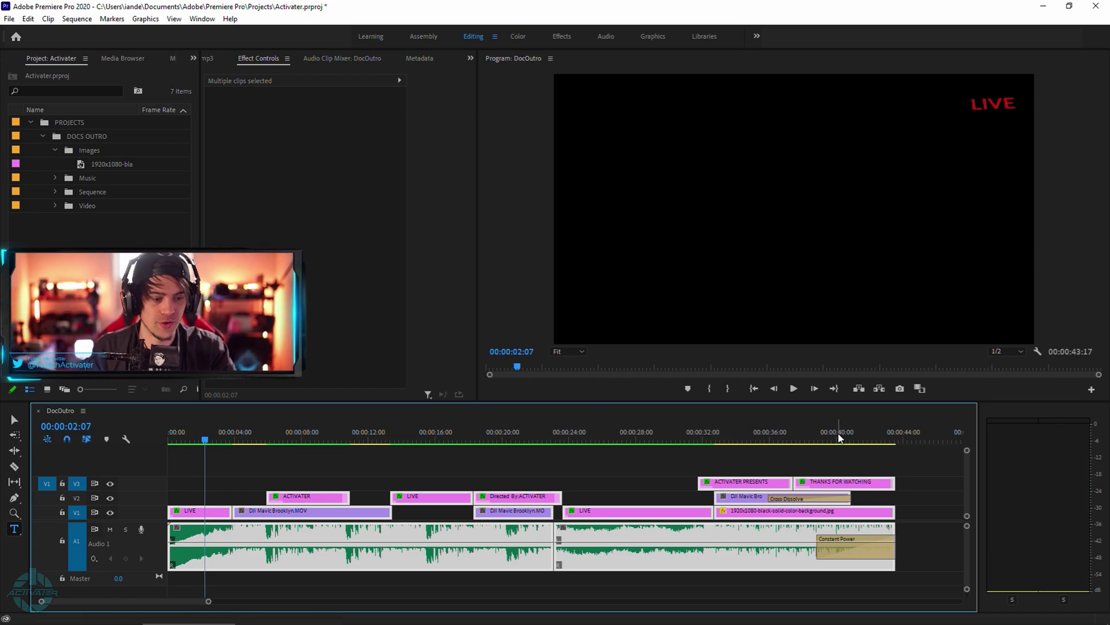
drag(834, 433, 873, 435)
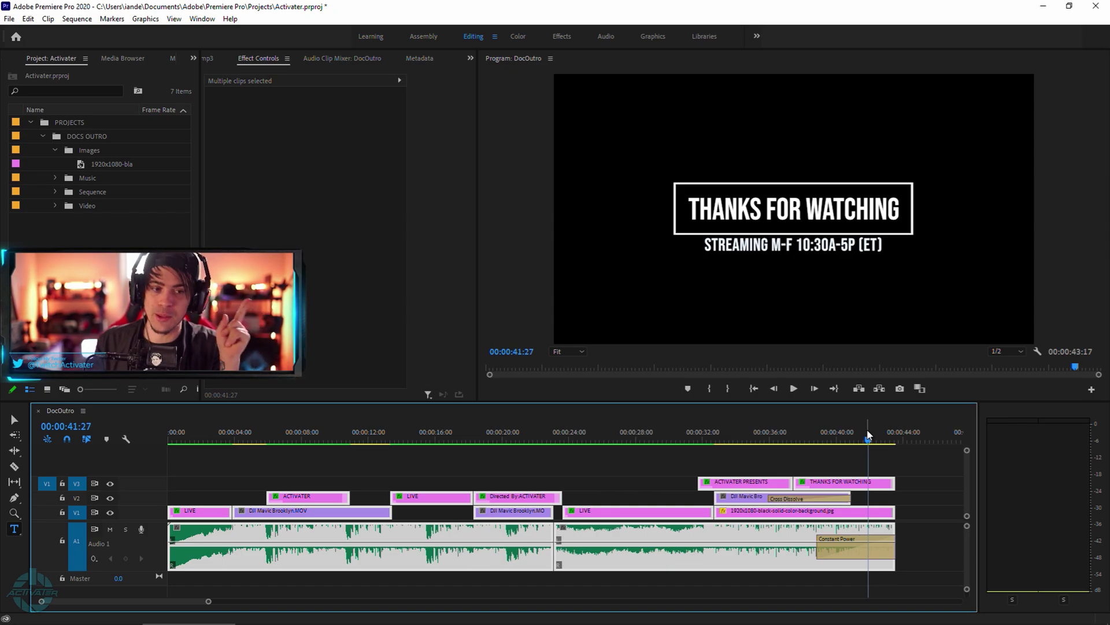
click(928, 513)
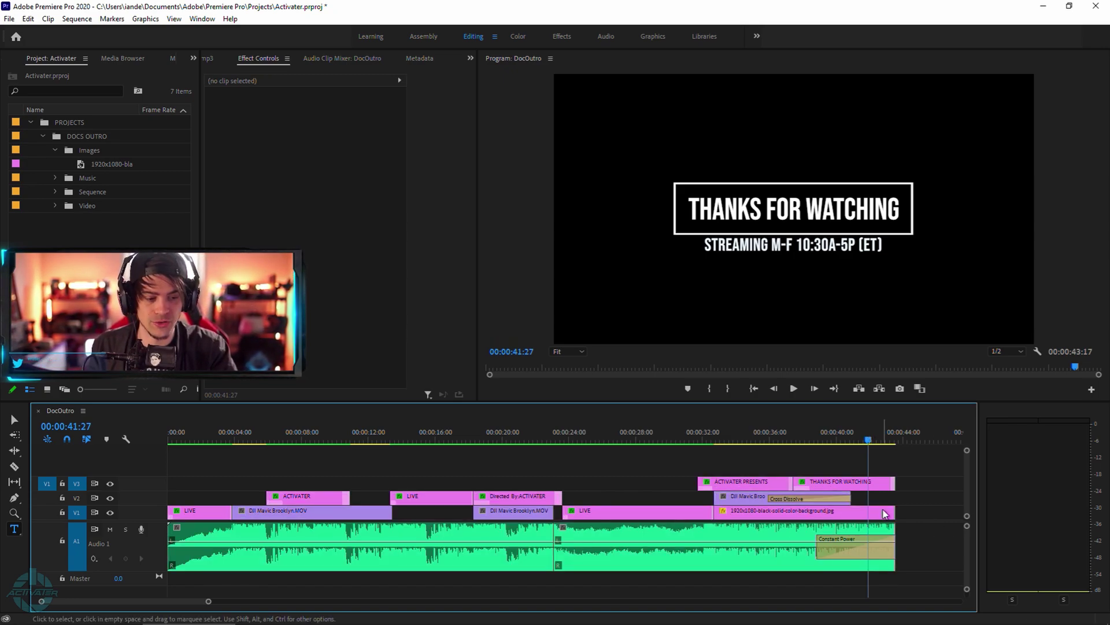
click(885, 512)
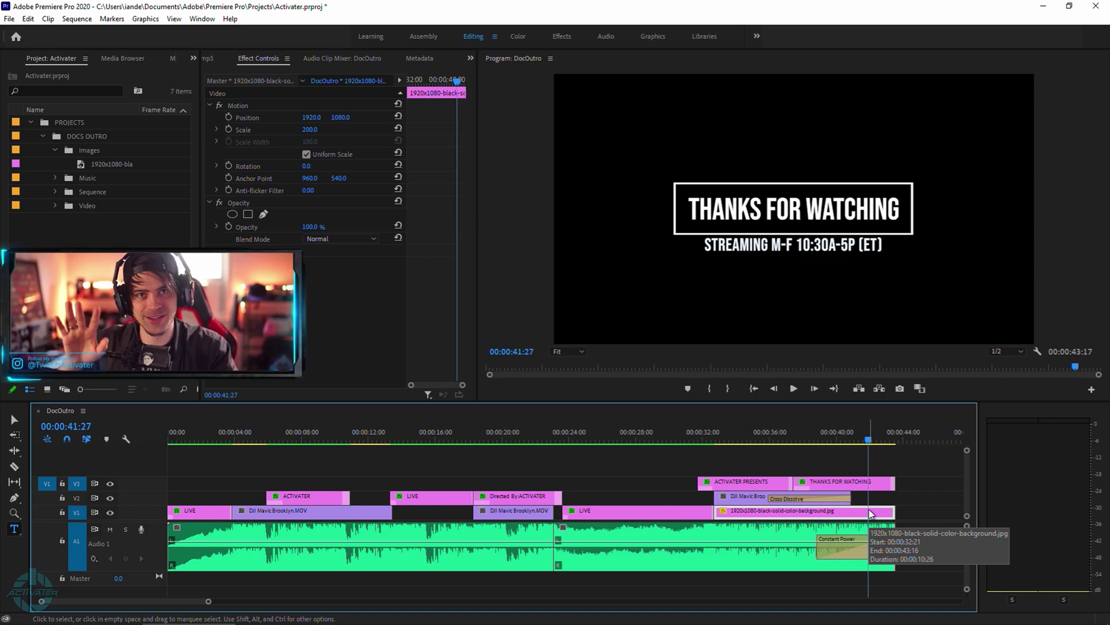
key(Home)
key(space)
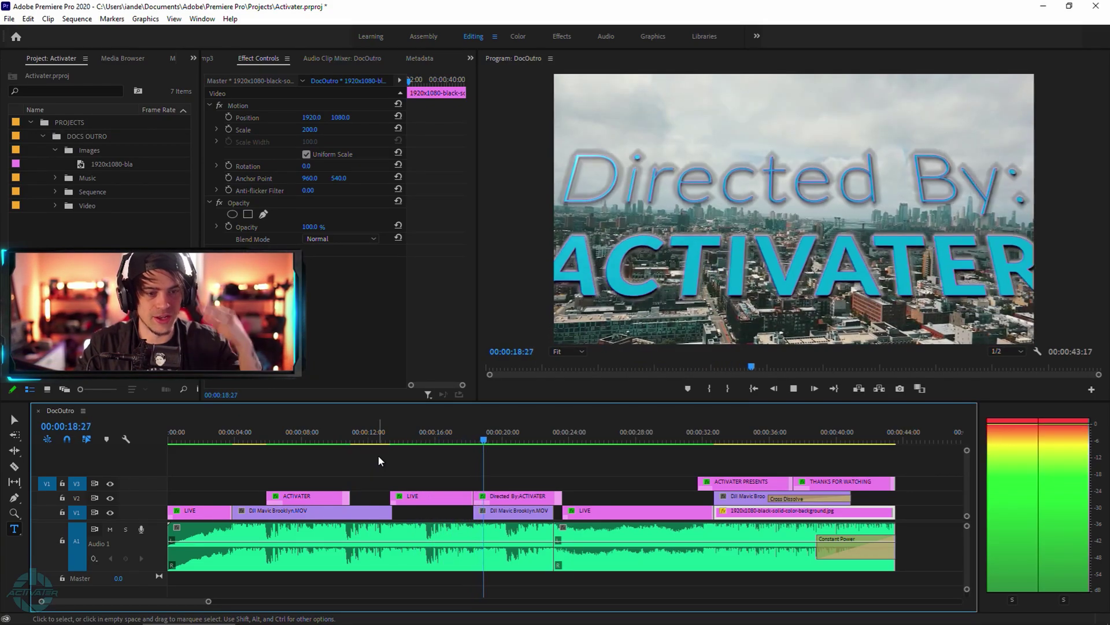
click(577, 433)
key(space)
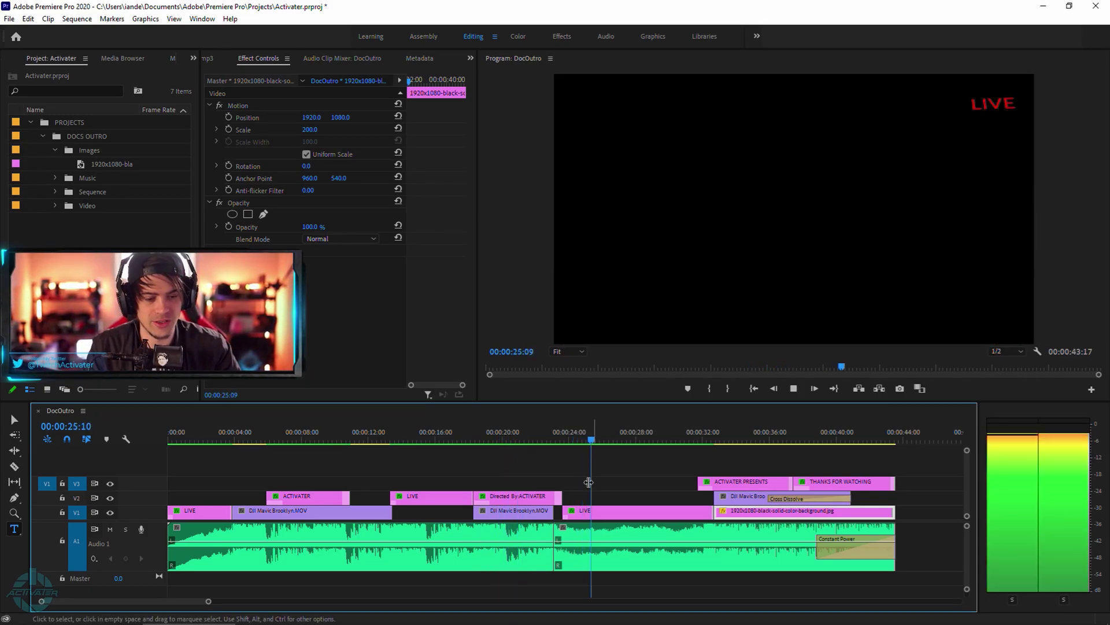
click(674, 439)
key(space)
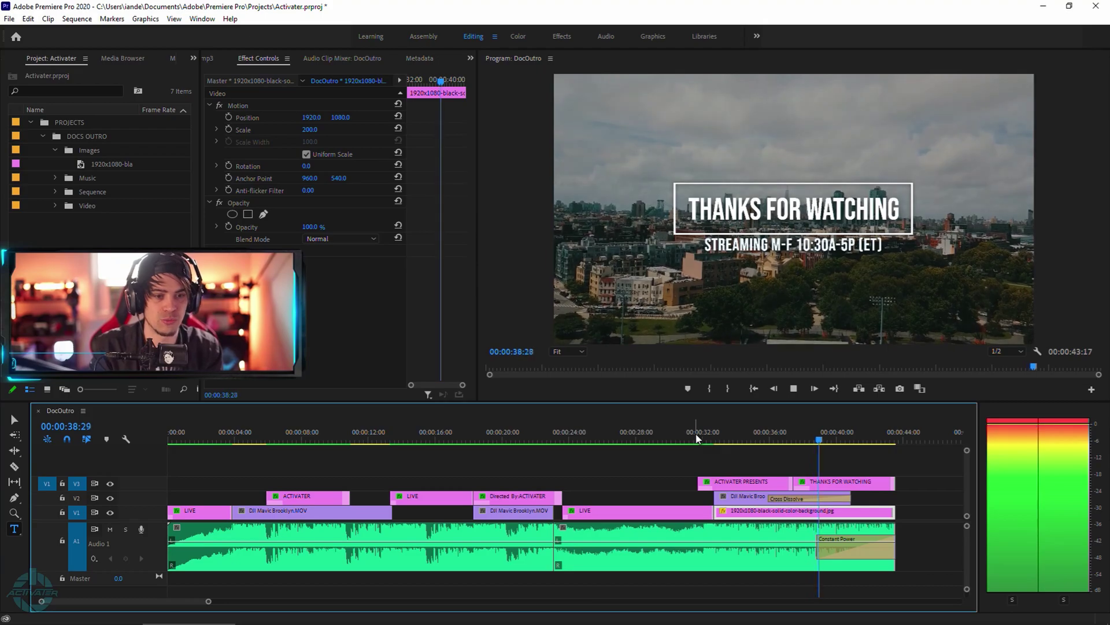
key(space)
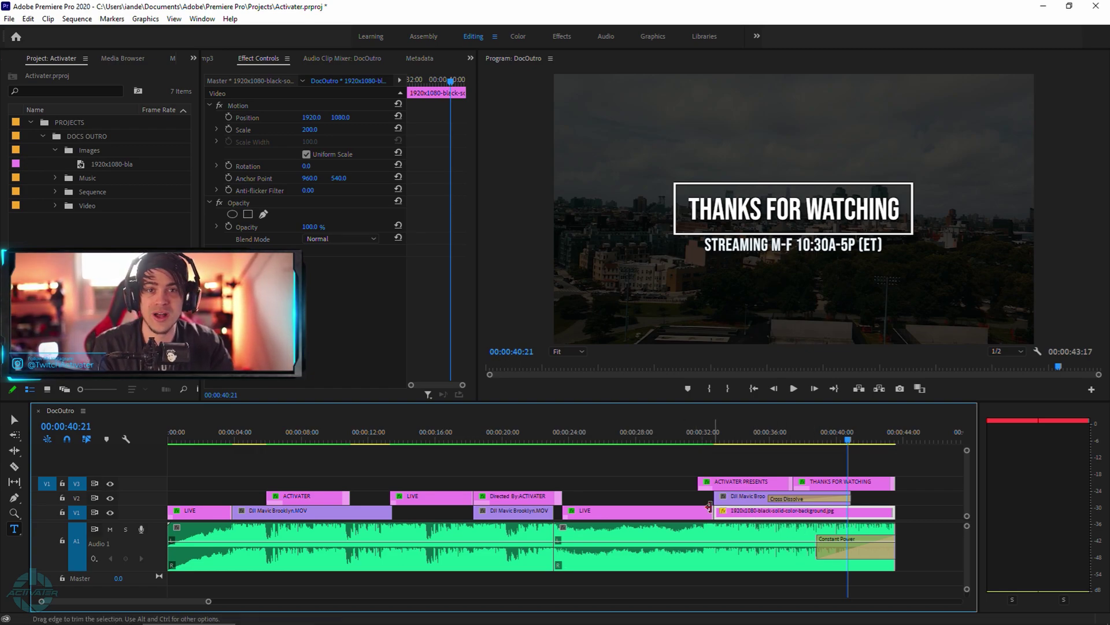
click(750, 438)
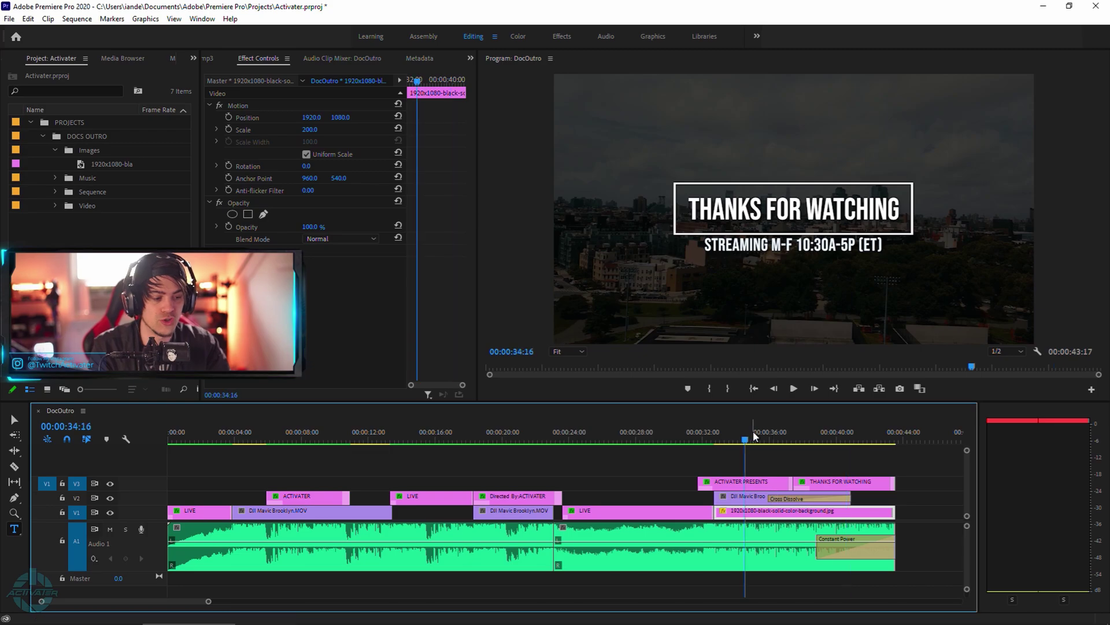
key(space)
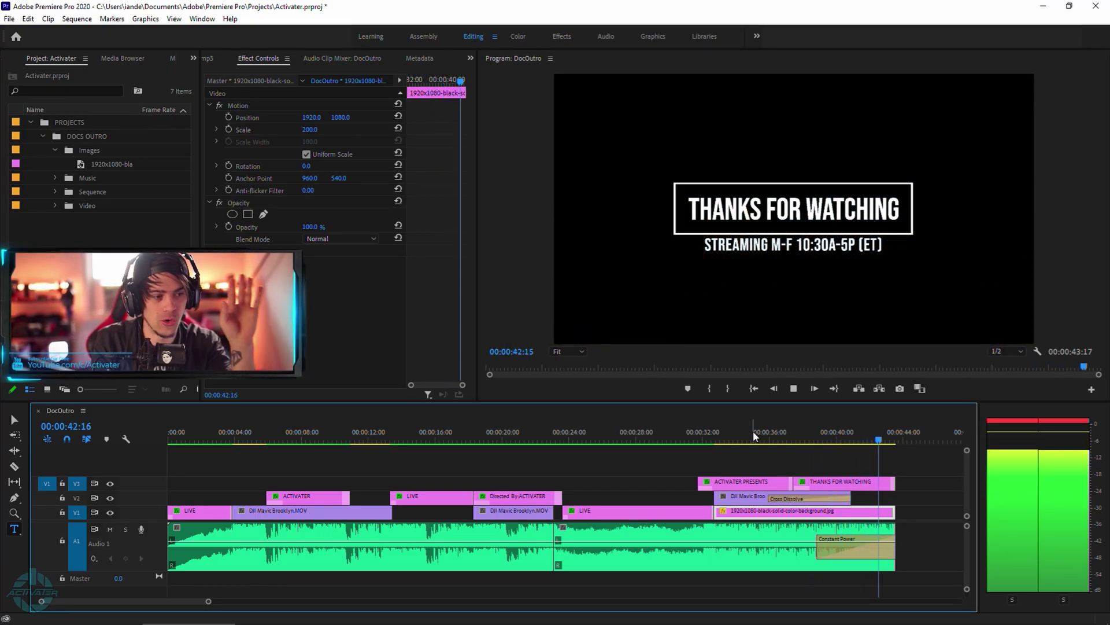
key(space)
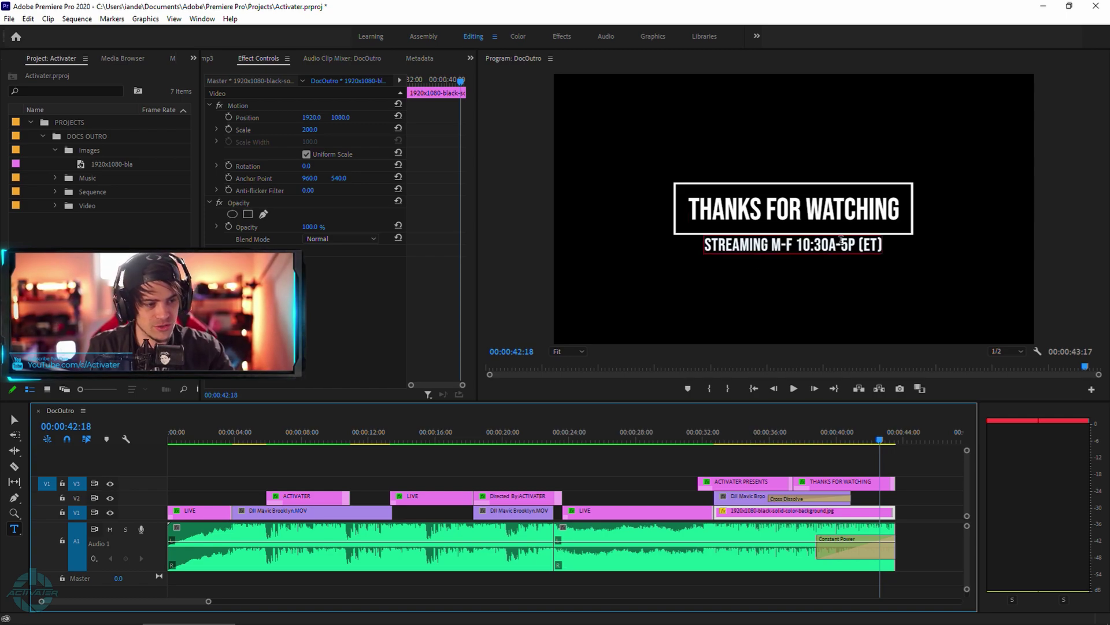
- Fit the whole DocOutro sequence in the timeline and scrub the playhead back to its start
click(928, 491)
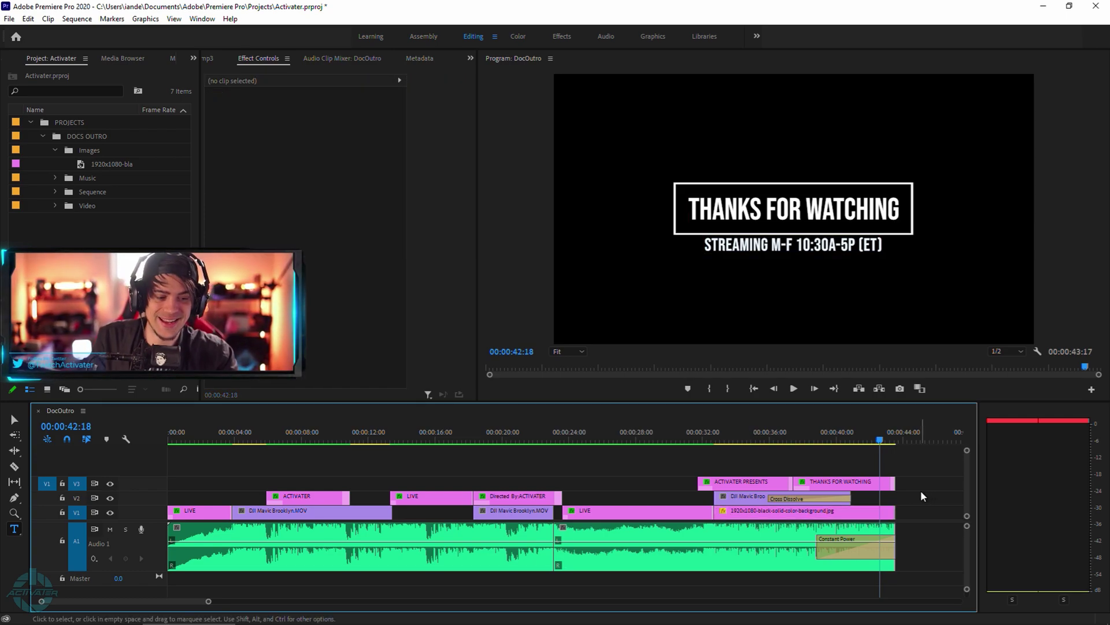
click(734, 439)
click(753, 494)
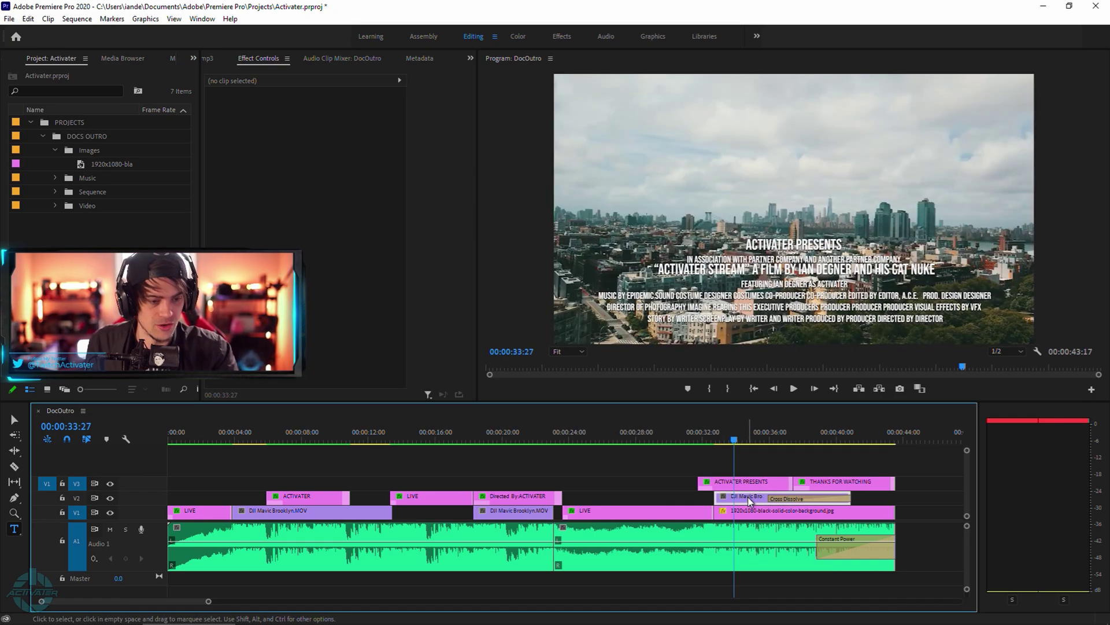
click(474, 36)
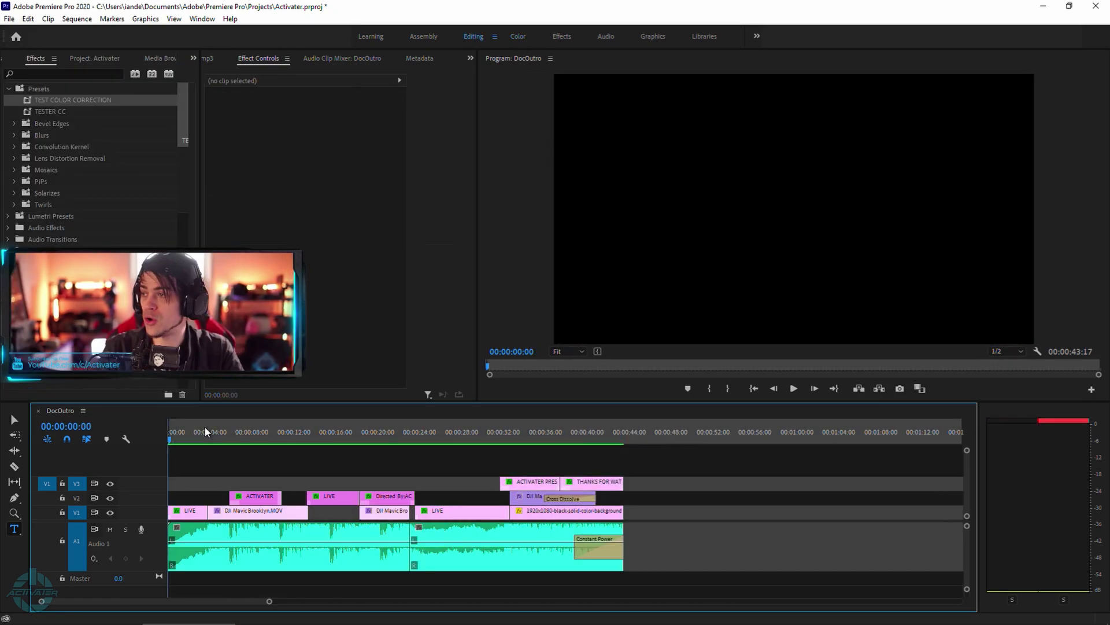
drag(508, 439, 624, 437)
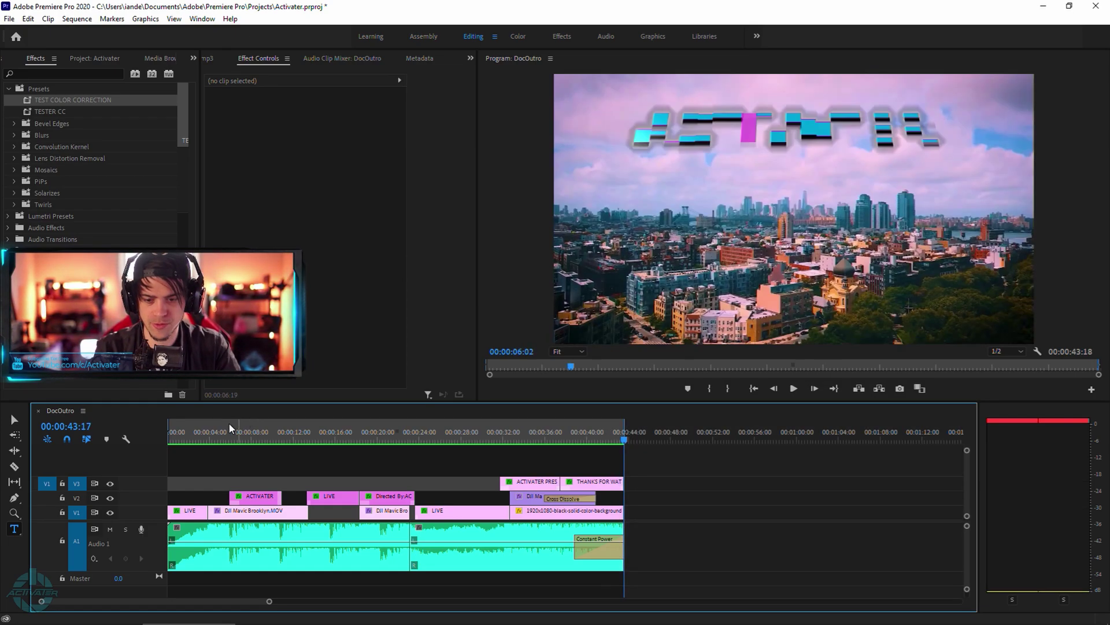
drag(229, 423, 134, 431)
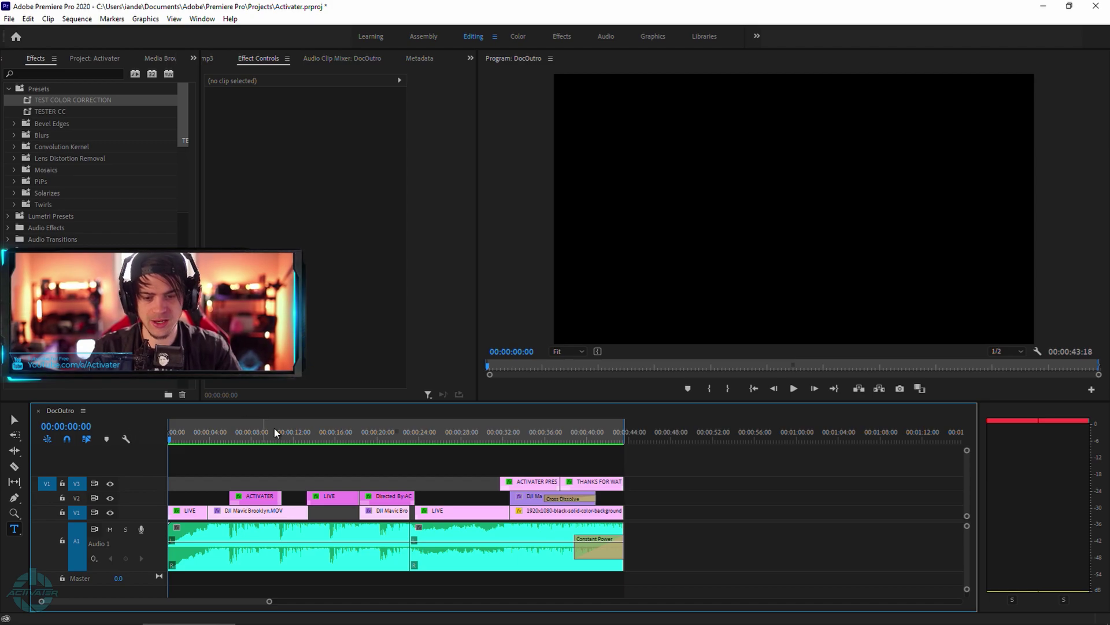
- Open the Export Media settings for the DocOutro sequence
click(18, 24)
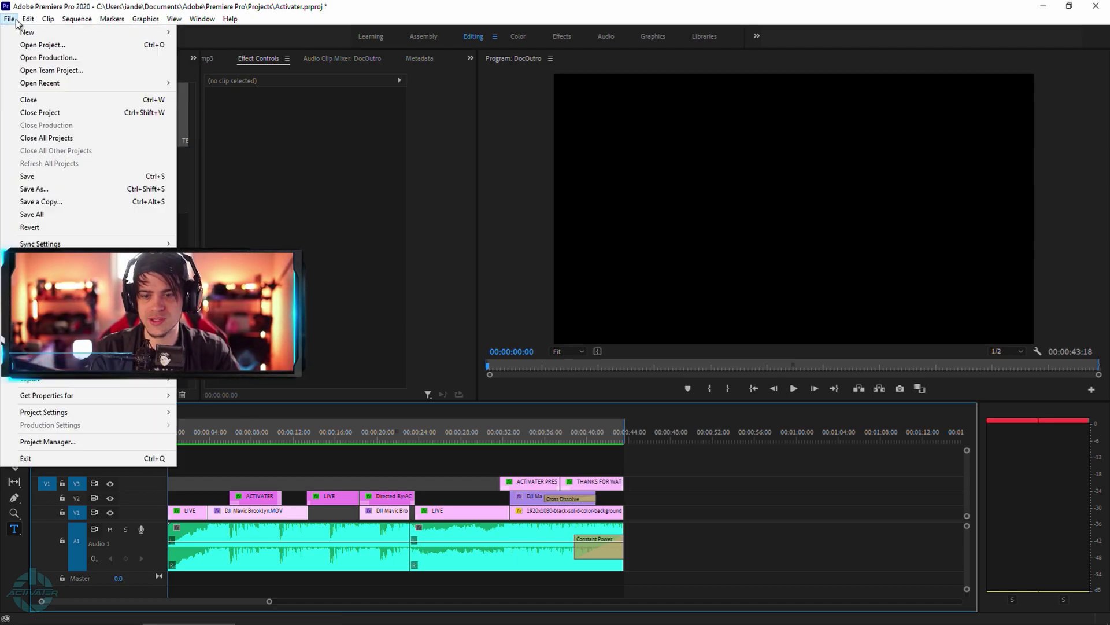
mouse_move(92, 384)
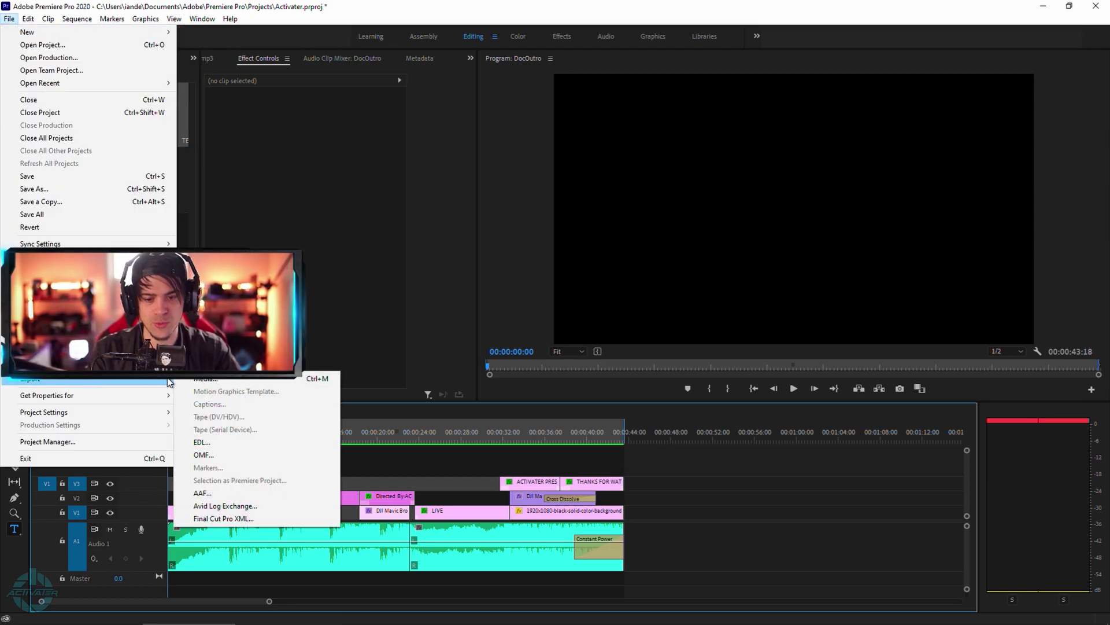
click(224, 383)
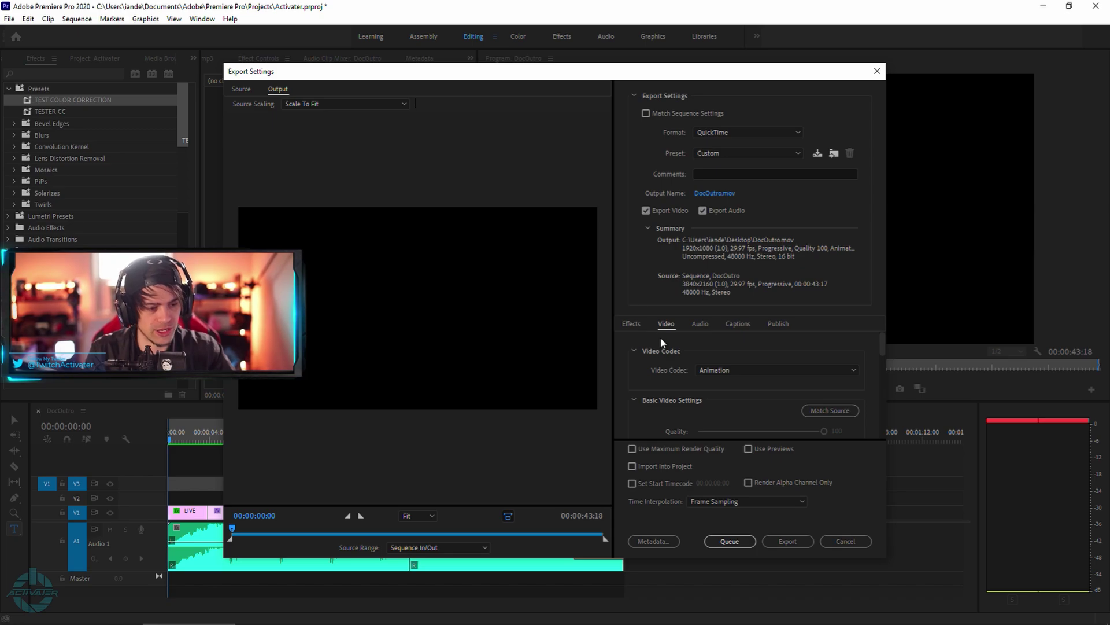
- Keep QuickTime format, Custom preset and the Animation video codec
click(706, 370)
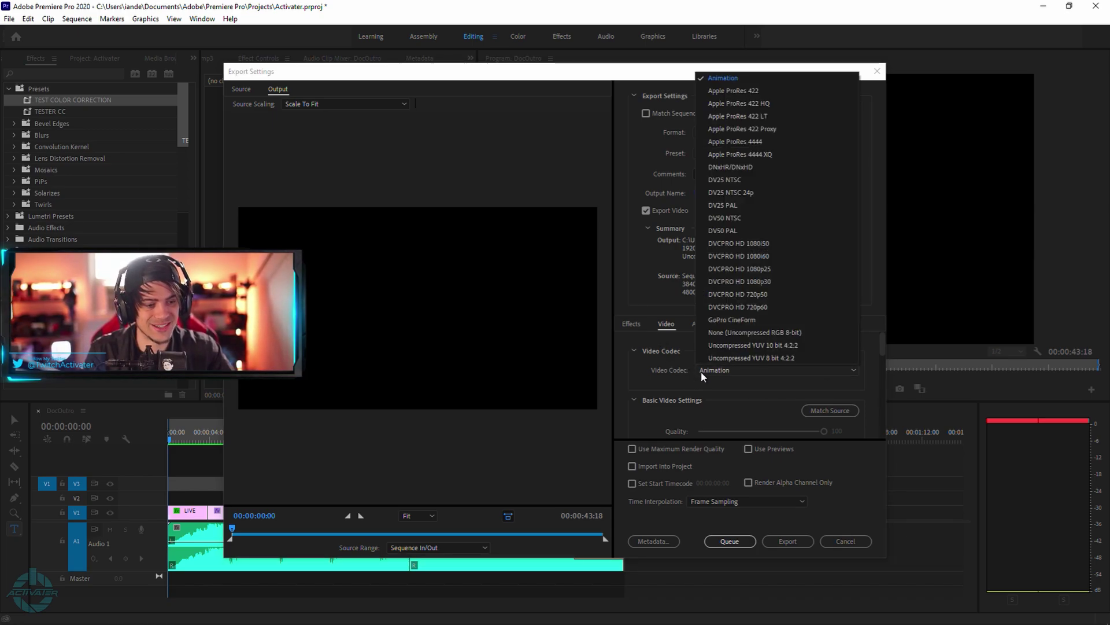
click(706, 370)
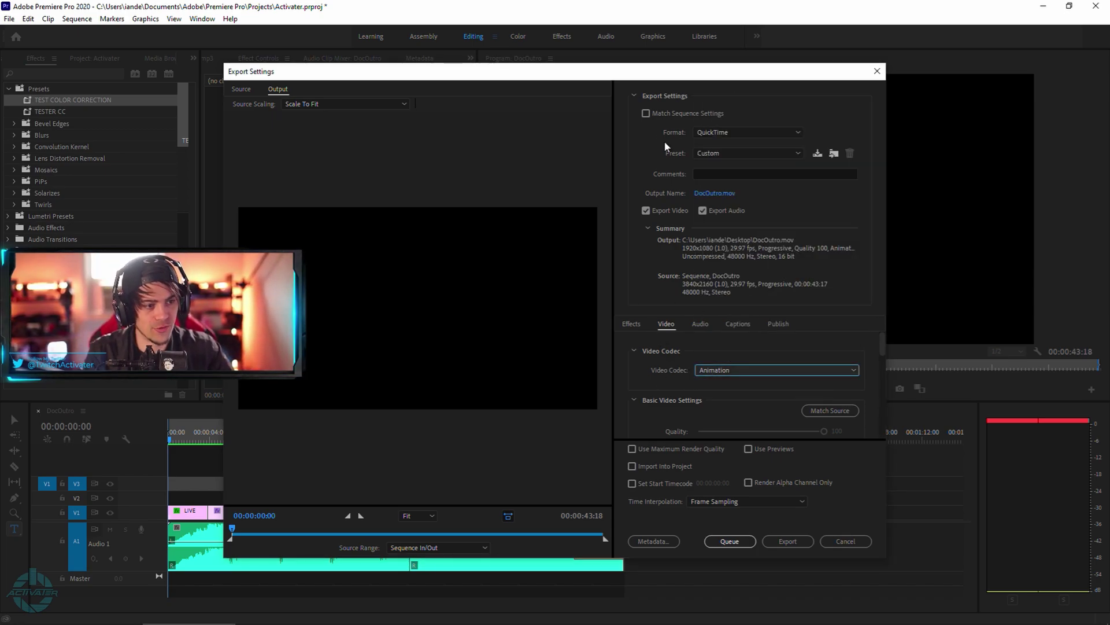
click(717, 131)
click(742, 475)
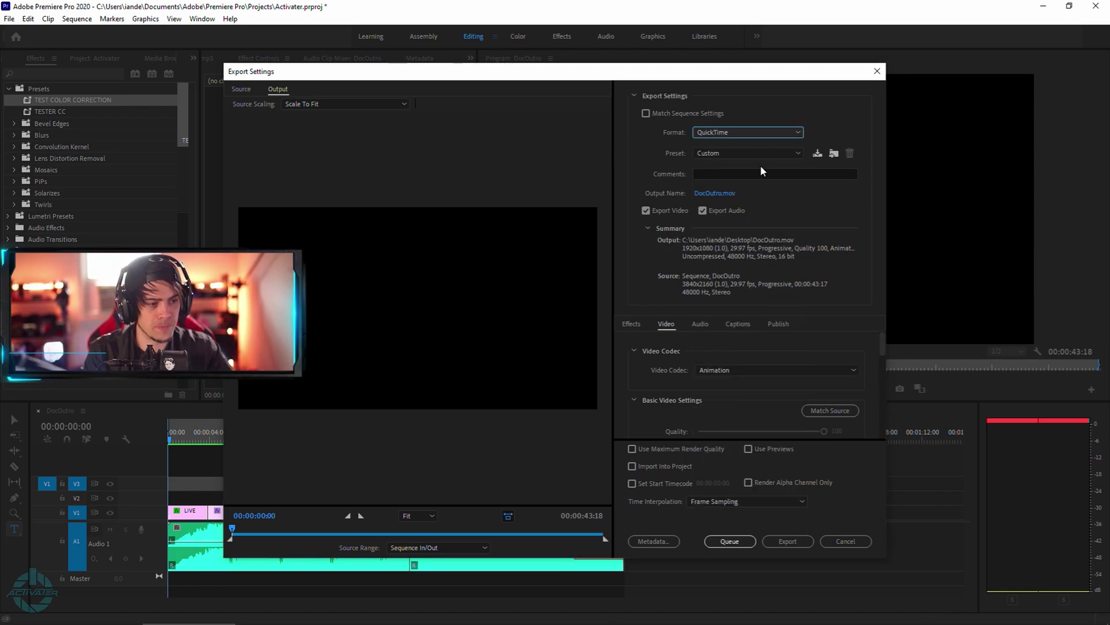
click(772, 154)
click(773, 154)
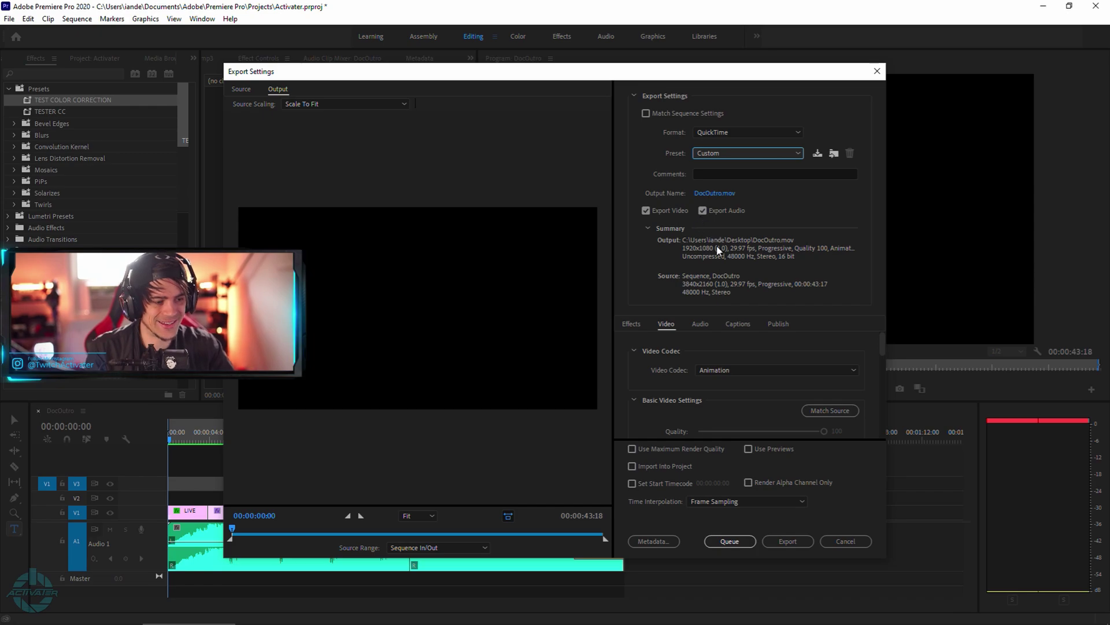
click(724, 371)
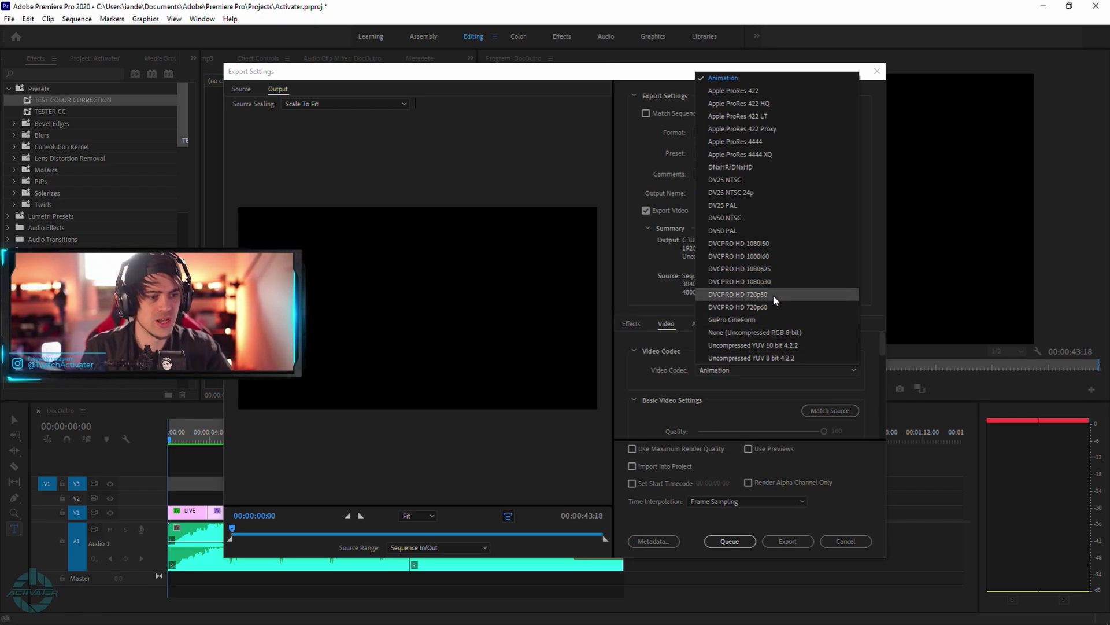
- Enable Render at Maximum Depth and set the depth to 8-bpc + alpha
click(724, 79)
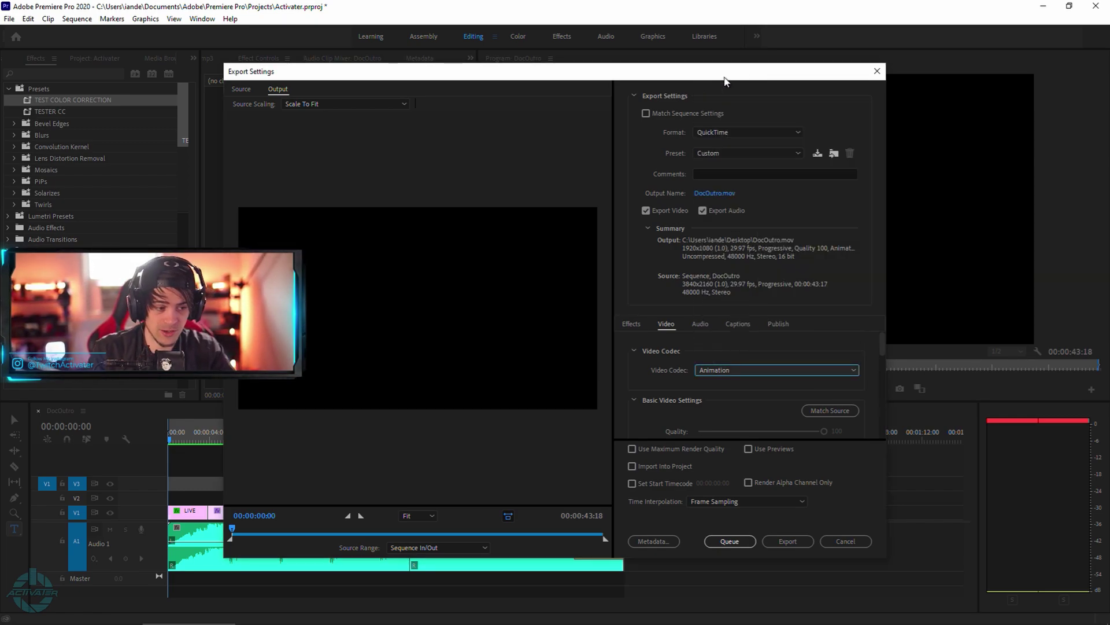
scroll(636, 359, down, 5)
scroll(636, 358, down, 1)
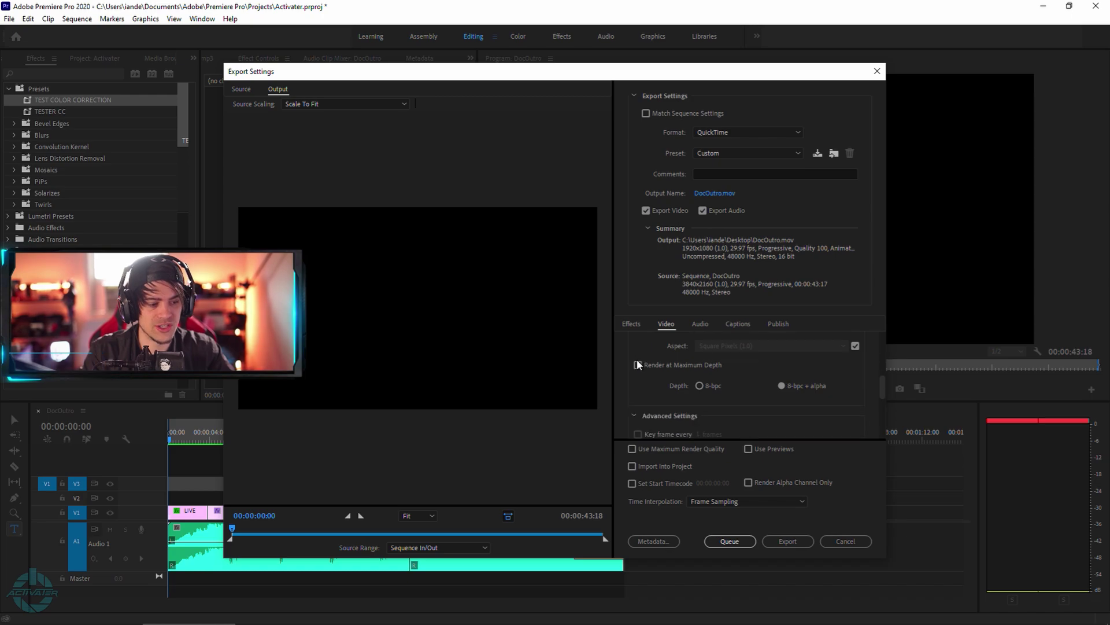
click(638, 364)
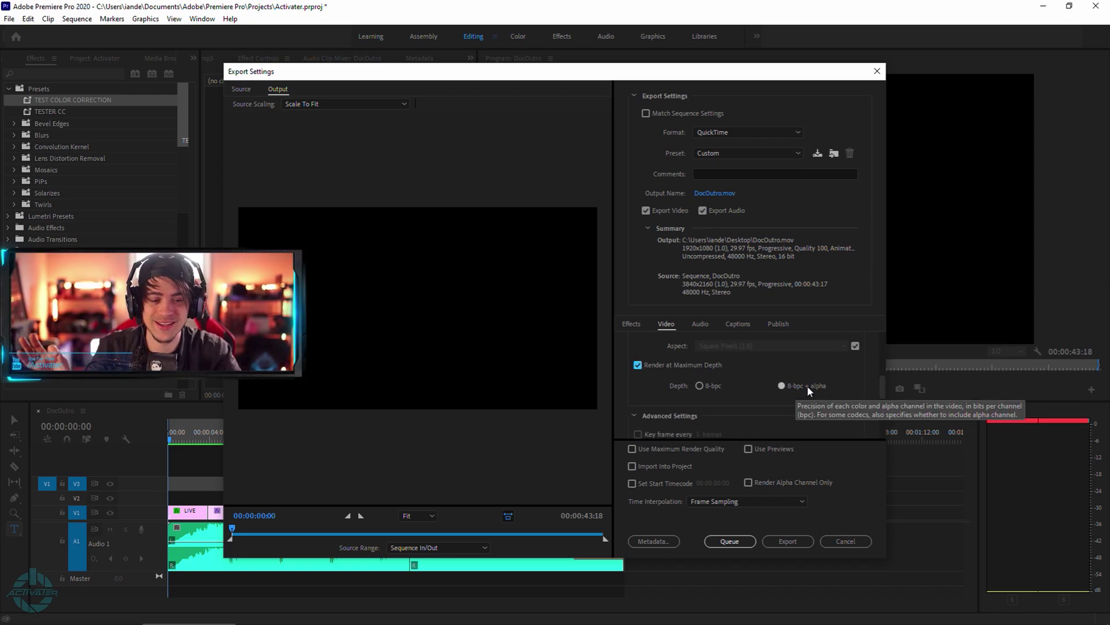
click(782, 386)
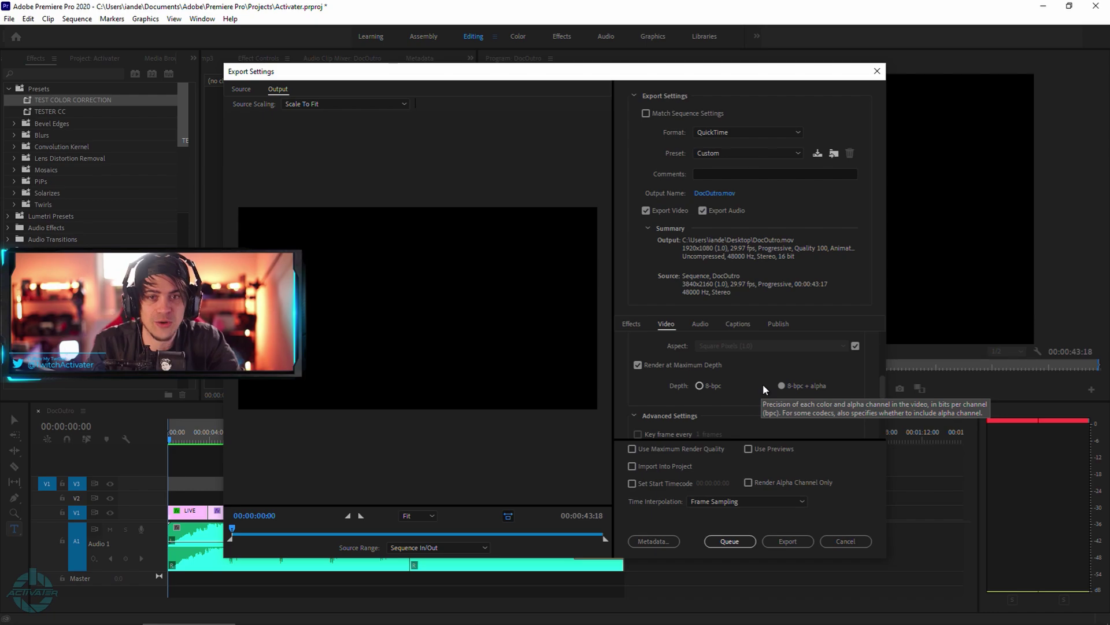
- Set the output file to DocOutro.mov on the Desktop
click(737, 325)
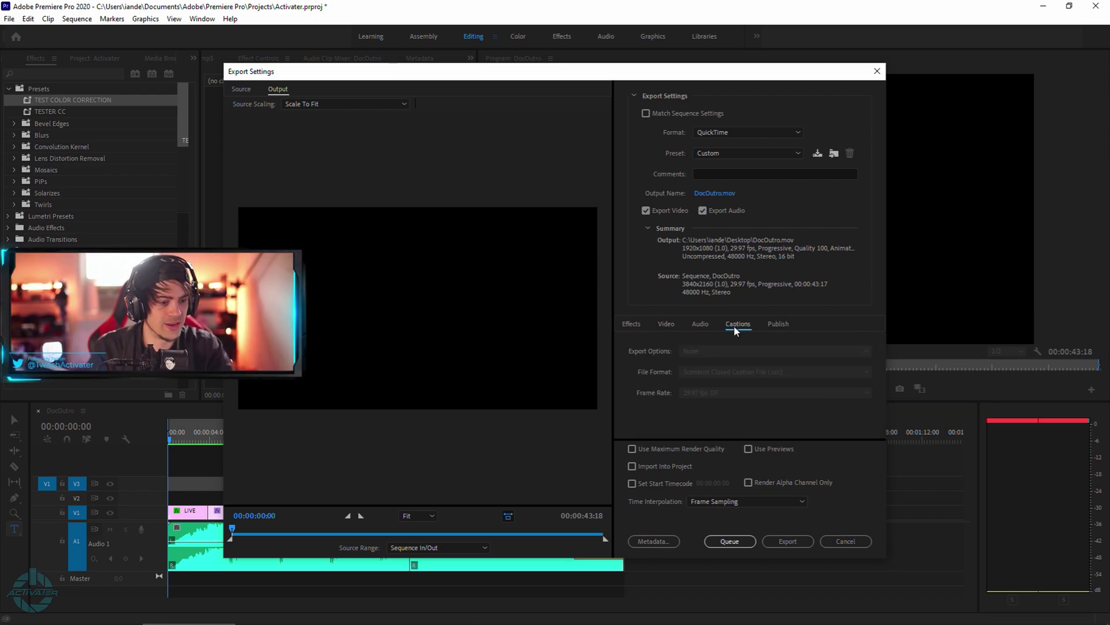
click(671, 326)
click(715, 193)
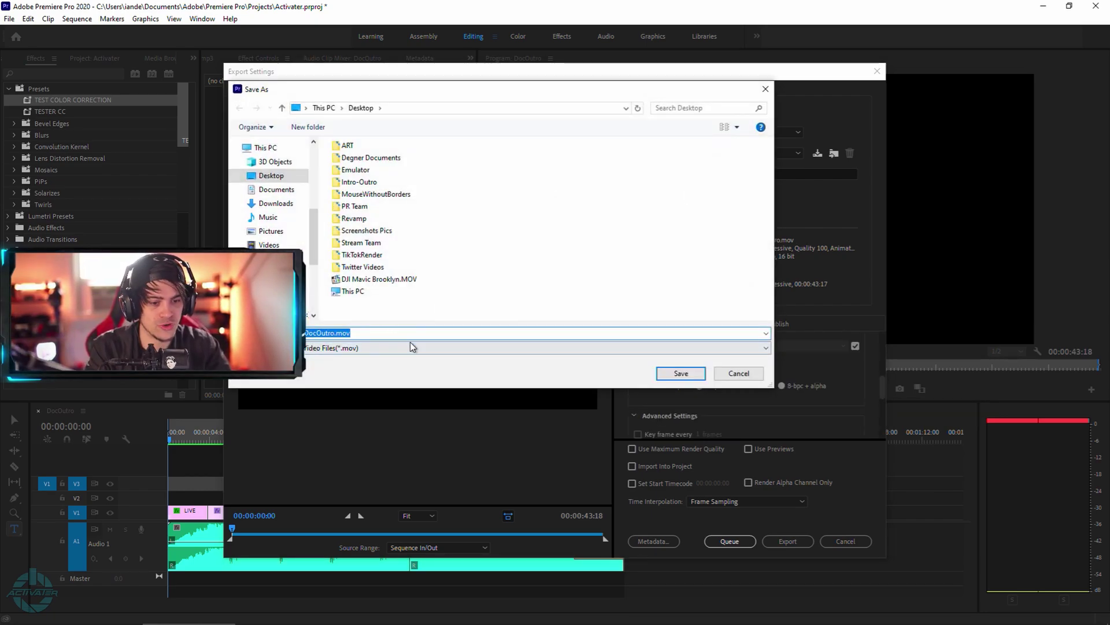
click(276, 176)
click(681, 373)
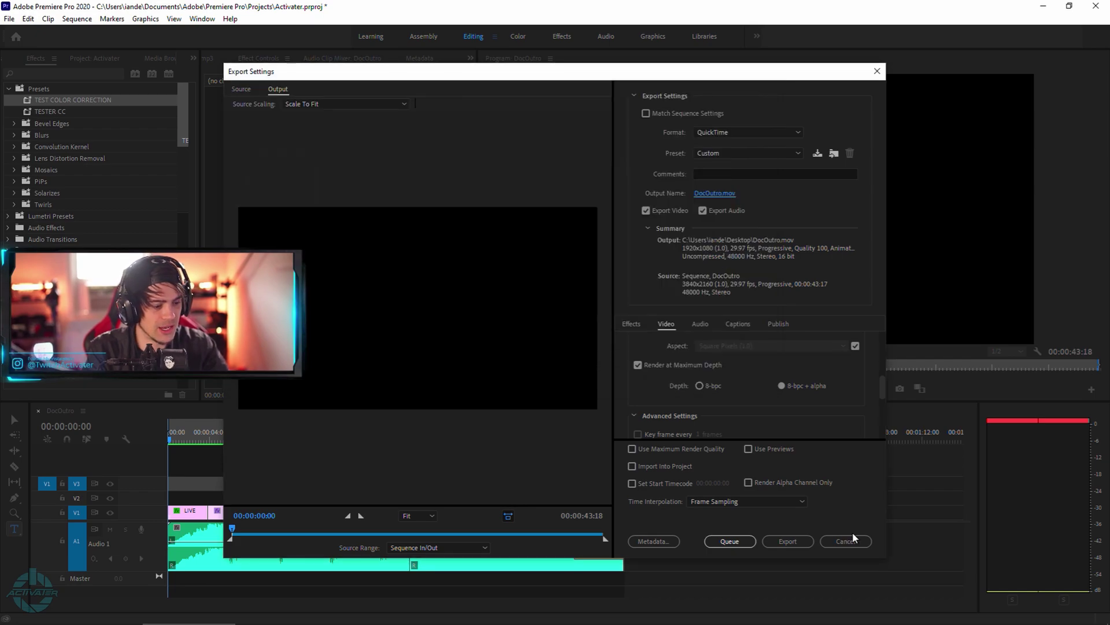
- Export DocOutro.mov and minimise Premiere once encoding finishes
click(788, 542)
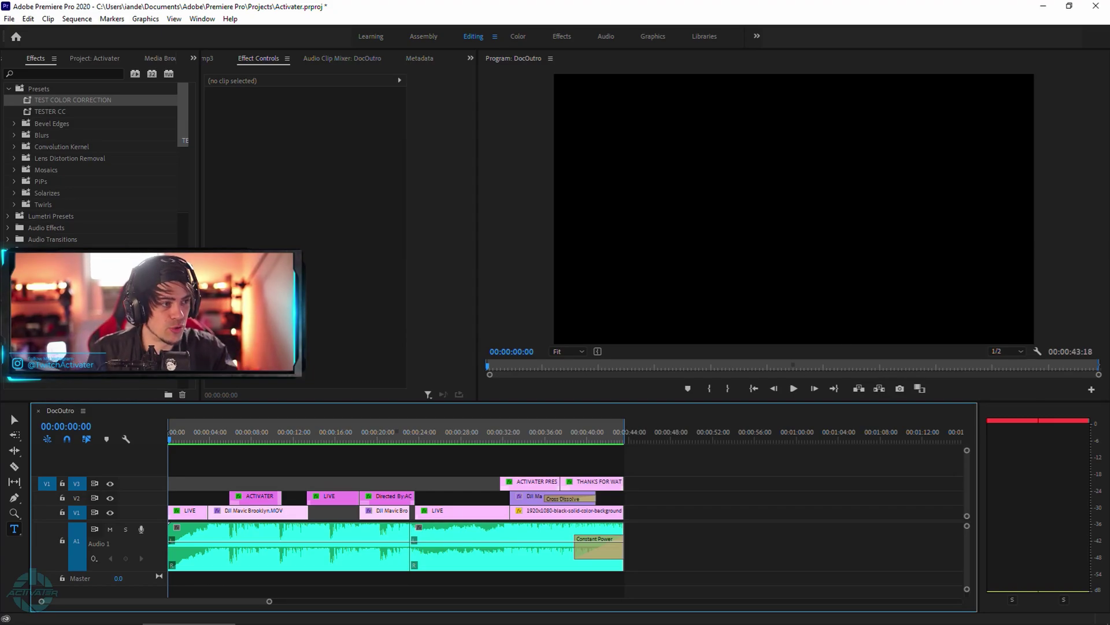
click(1044, 7)
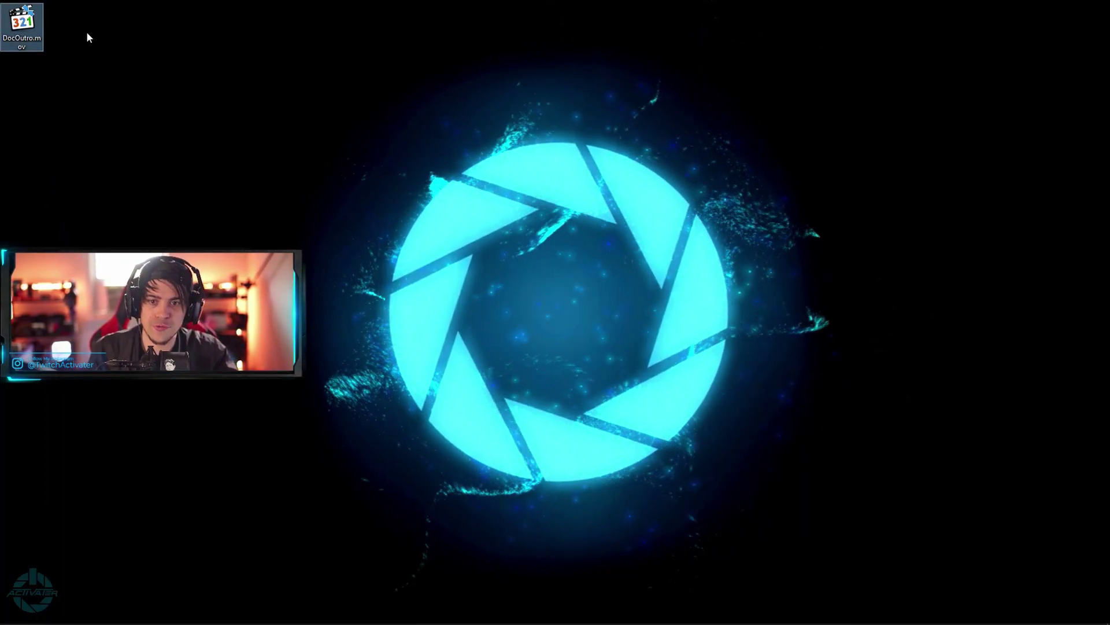
- Place WebMConverter.exe on the desktop next to the 43-second DocOutro.mov export
click(33, 23)
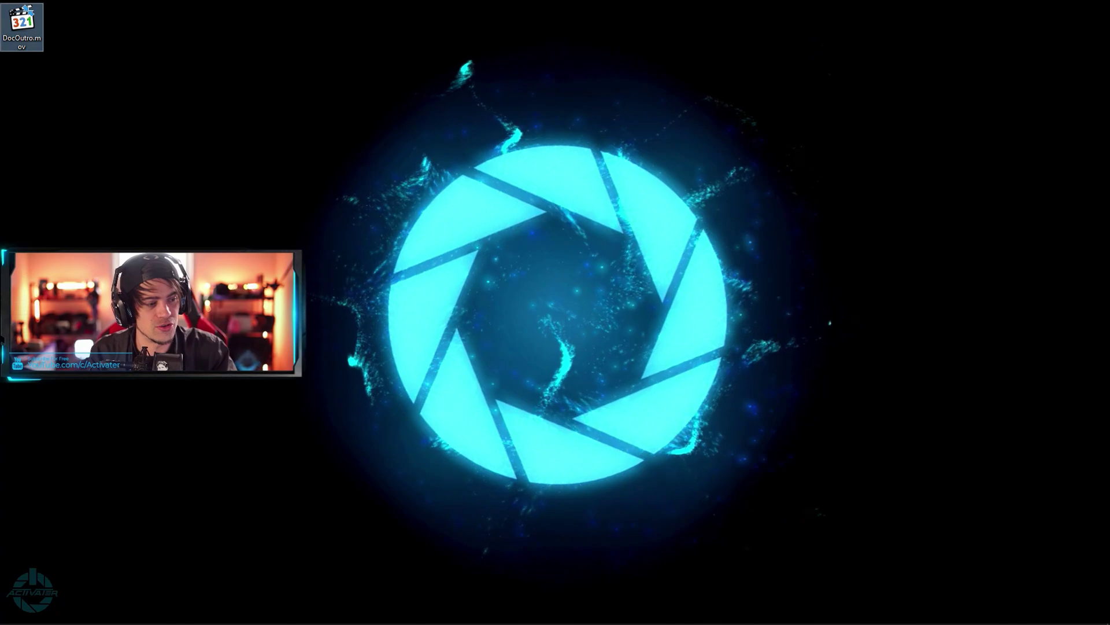
drag(113, 81, 75, 27)
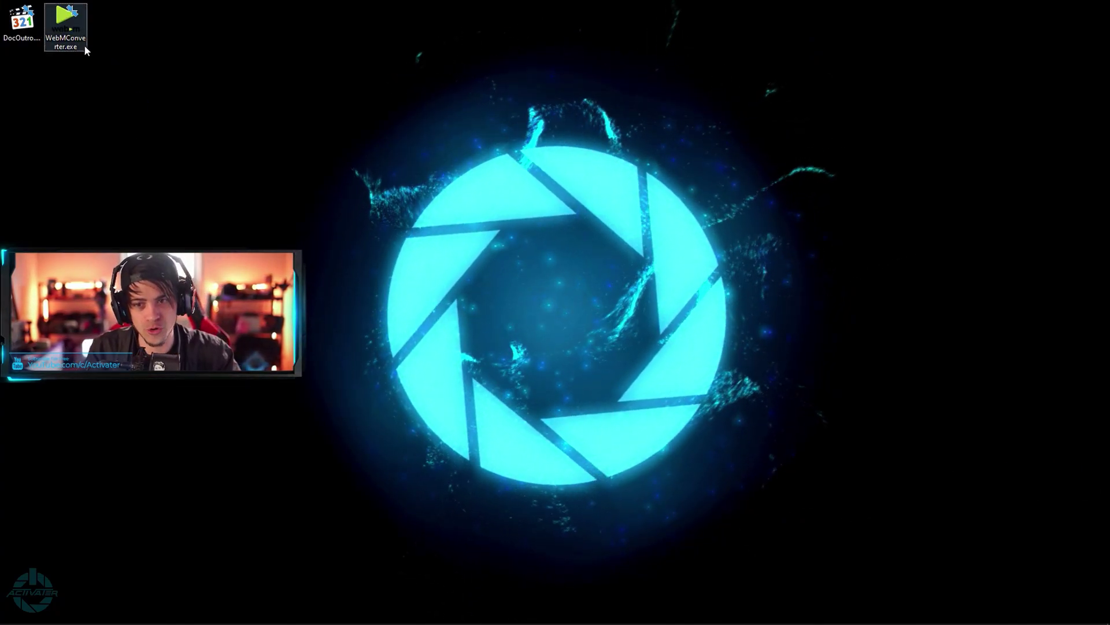
mouse_move(85, 46)
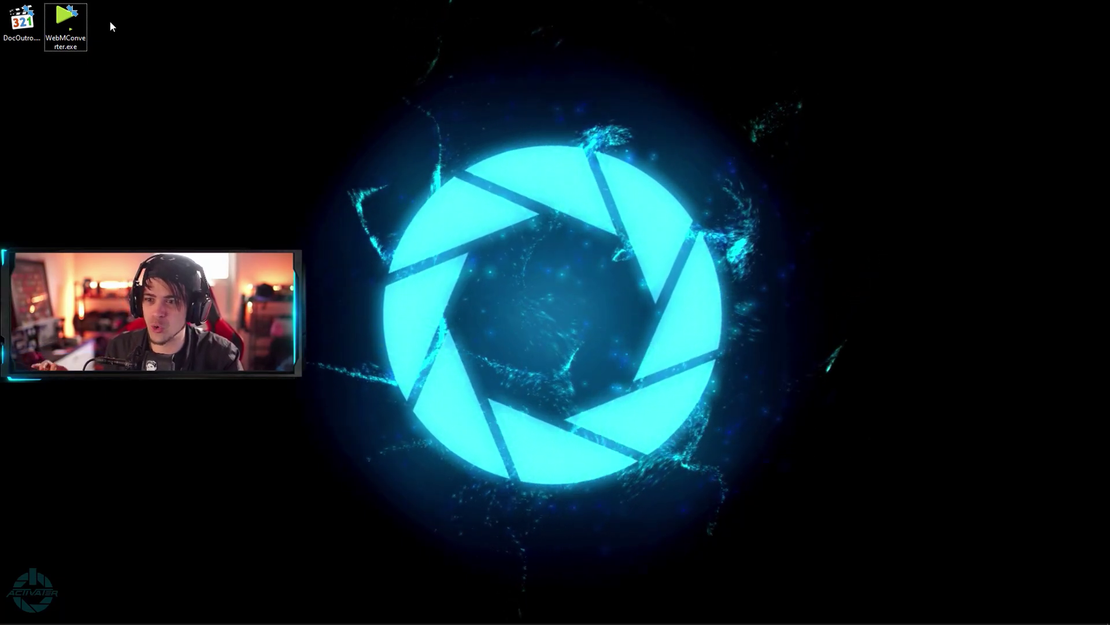
- Launch WebMConverter.exe and load DocOutro.mov as input, outputting DocOutro.webm titled DocOutro
double_click(66, 16)
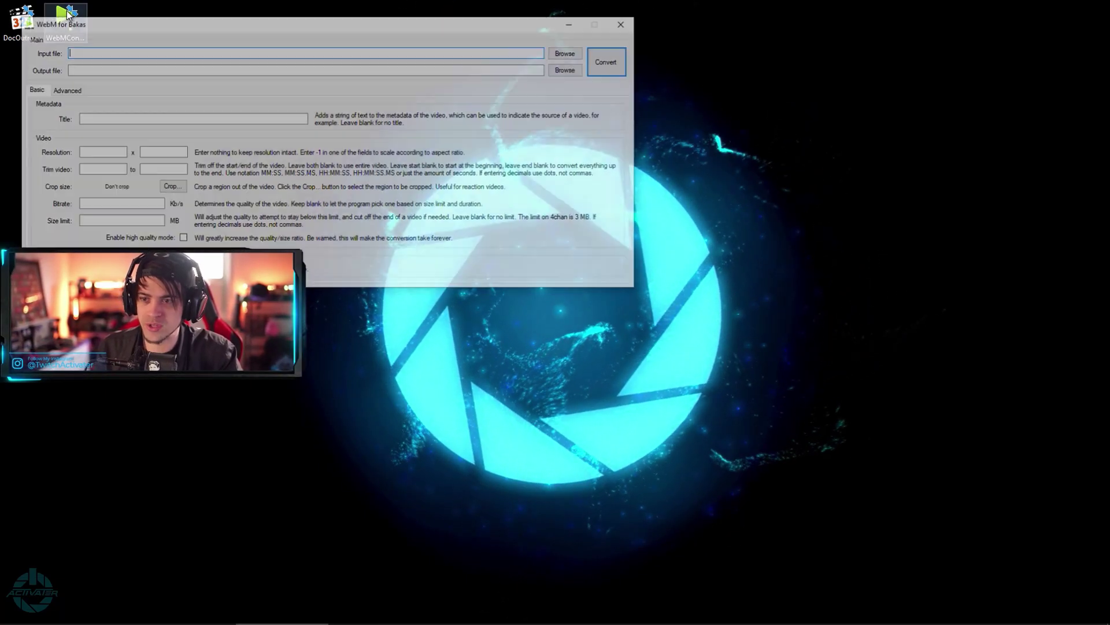
mouse_move(203, 26)
mouse_down()
mouse_move(432, 43)
mouse_move(585, 69)
mouse_up()
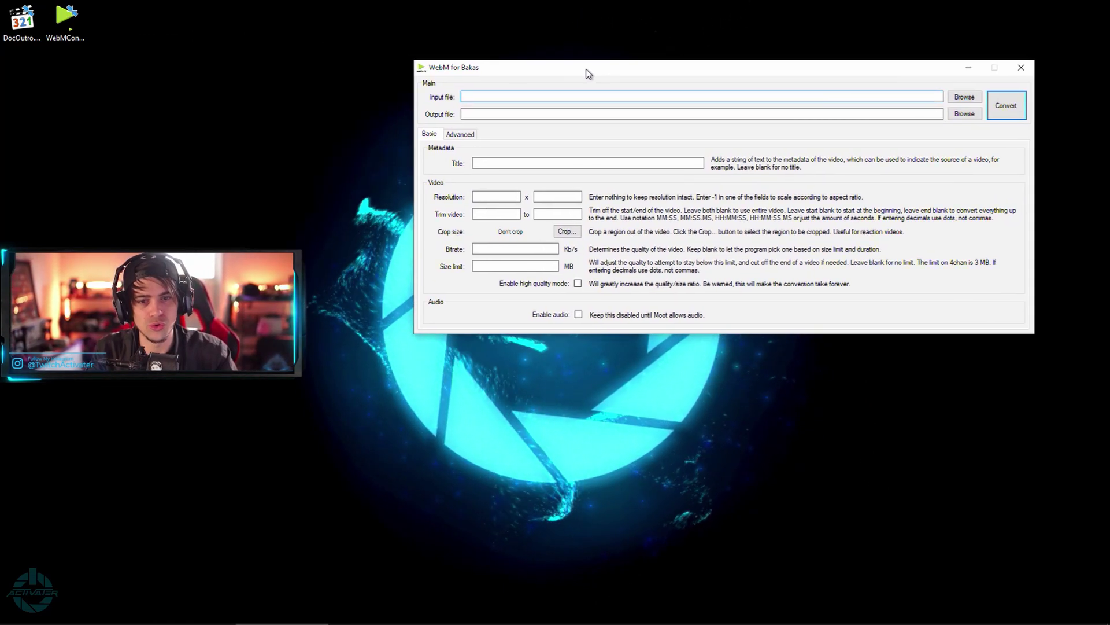
click(413, 72)
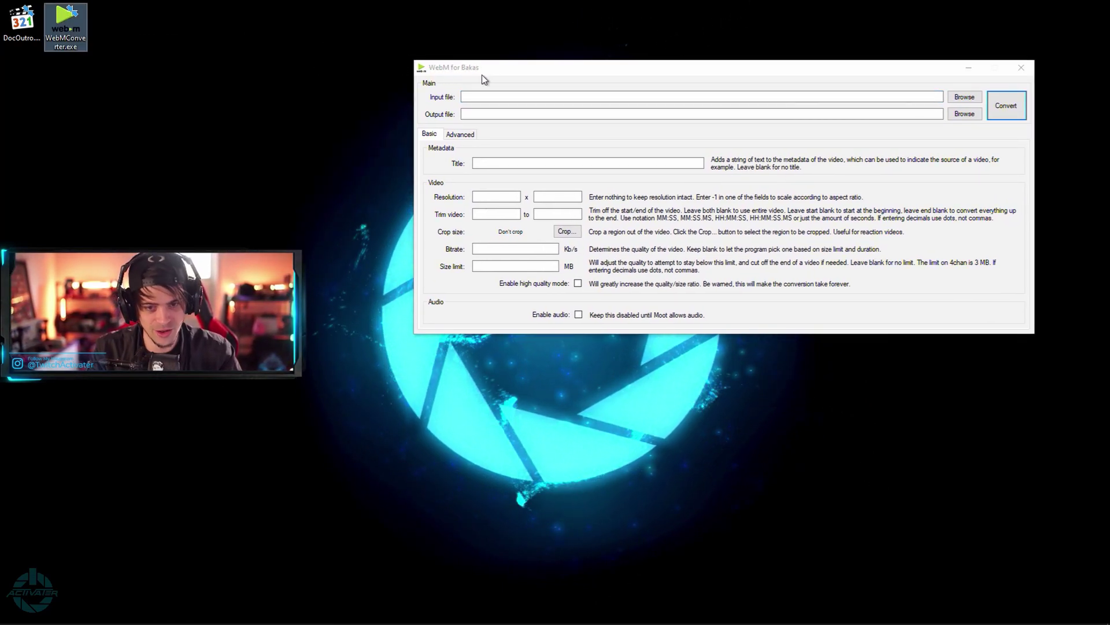
click(483, 76)
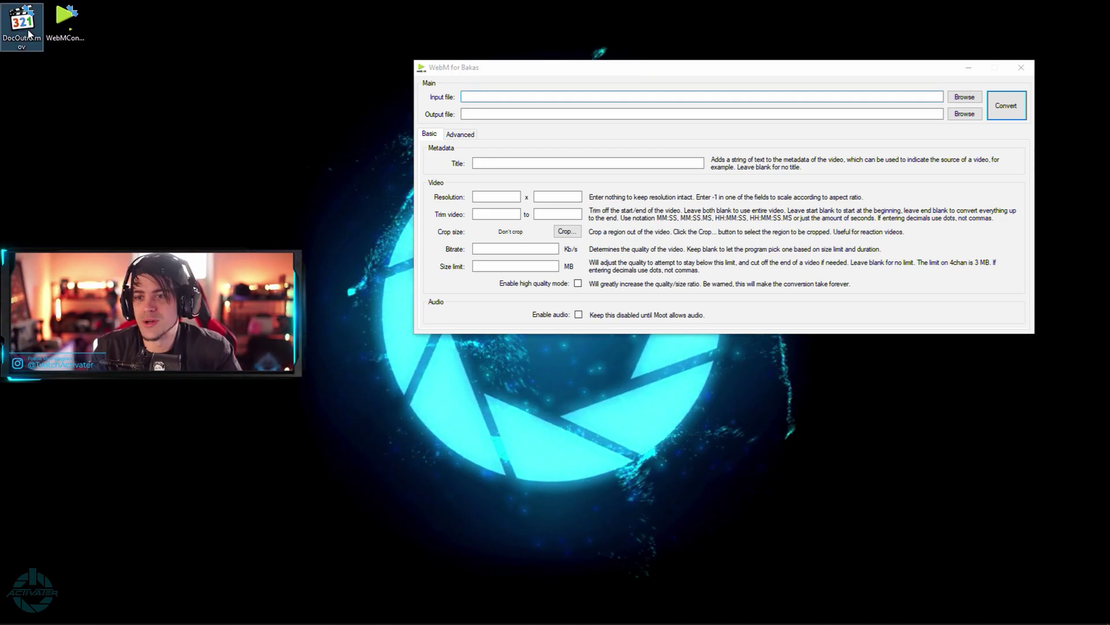
drag(22, 22, 478, 102)
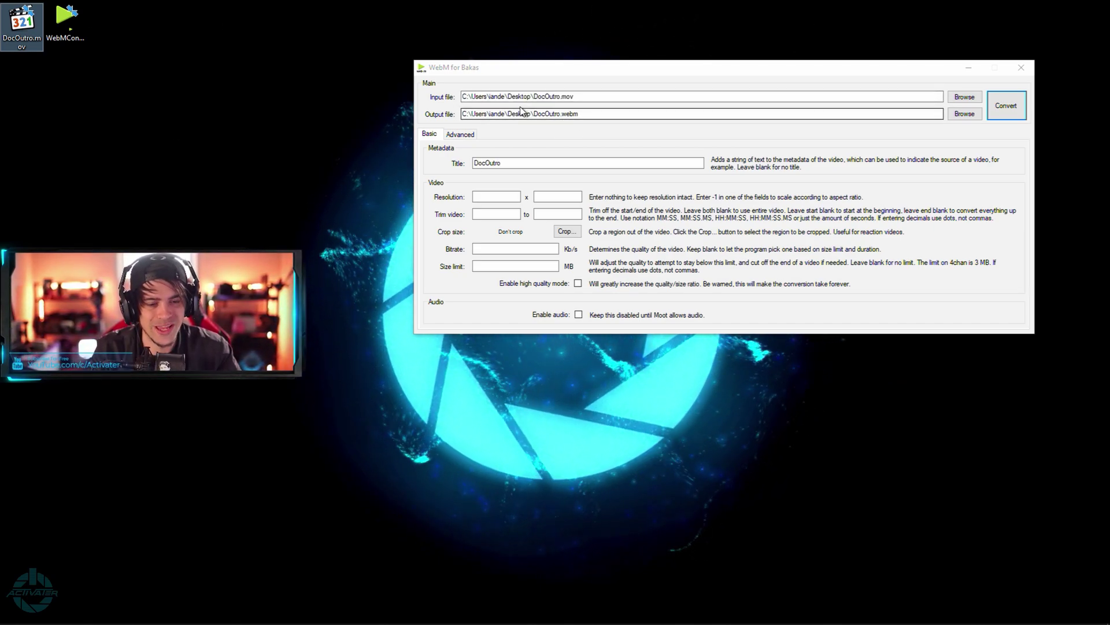
- Set the video bitrate to 9000 Kb/s in WebM for Bakas
click(555, 198)
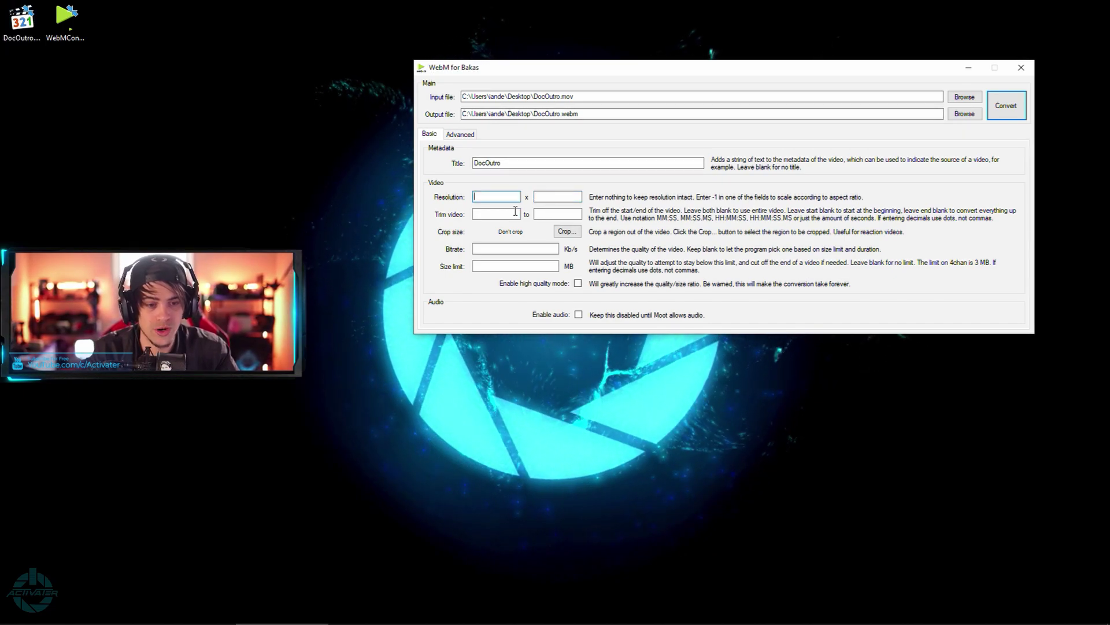
click(498, 198)
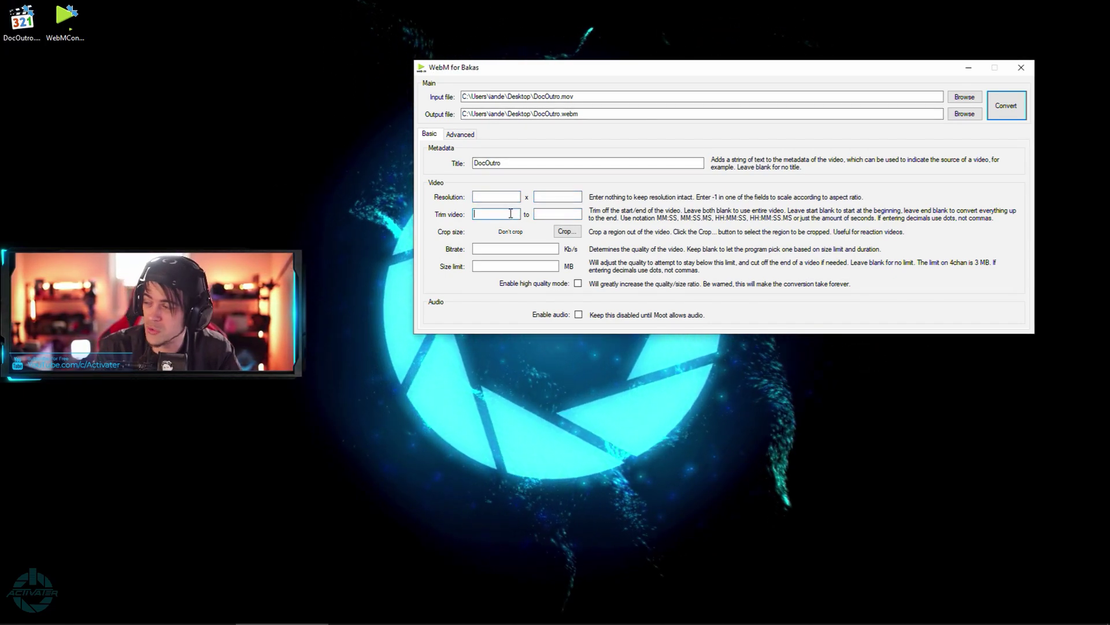
click(558, 214)
click(531, 247)
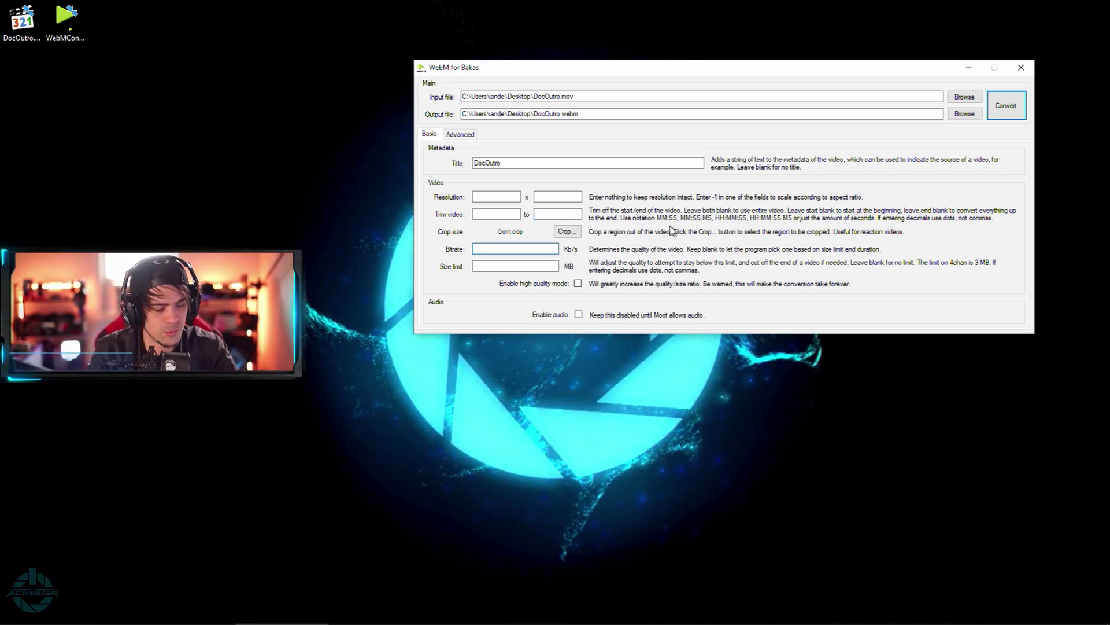
text(9000)
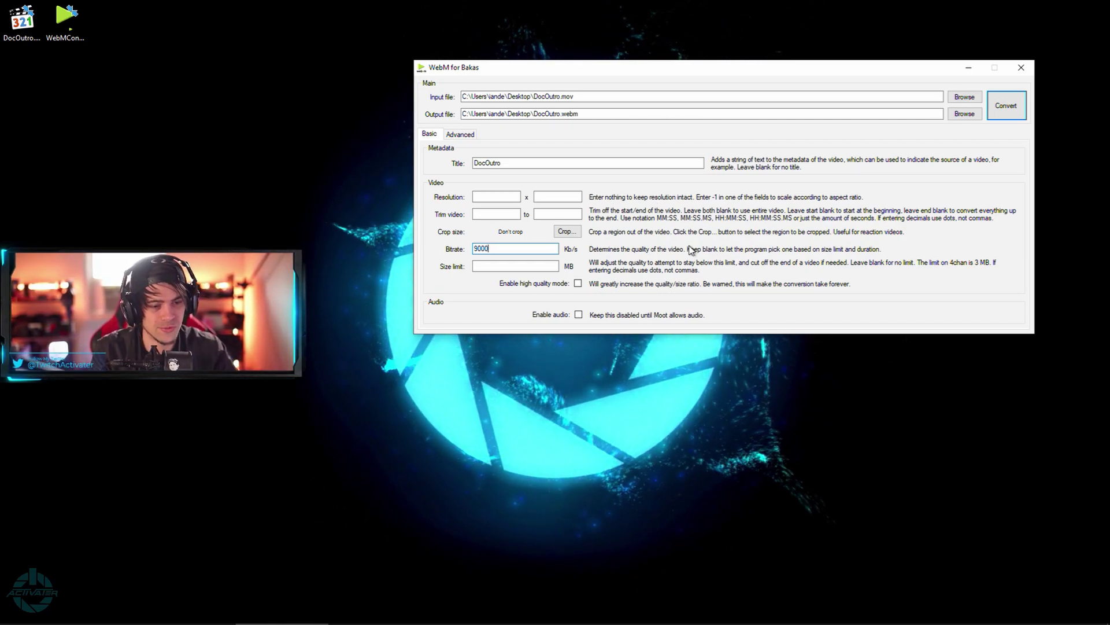
key(Tab)
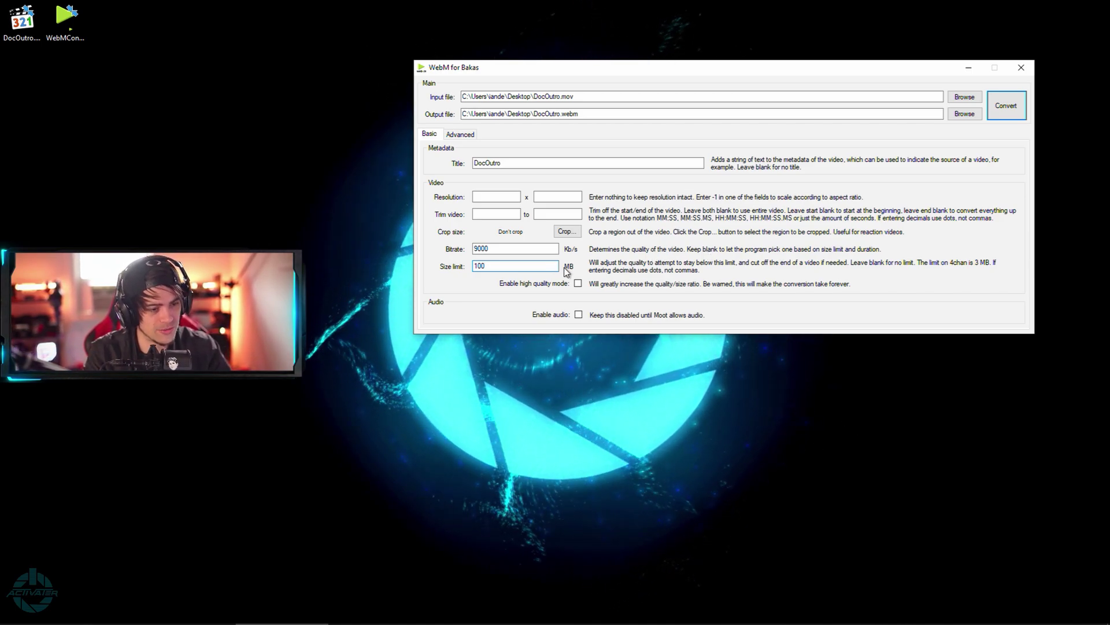
- Set the size limit to 100 MB with audio enabled and start converting to DocOutro.webm
double_click(554, 267)
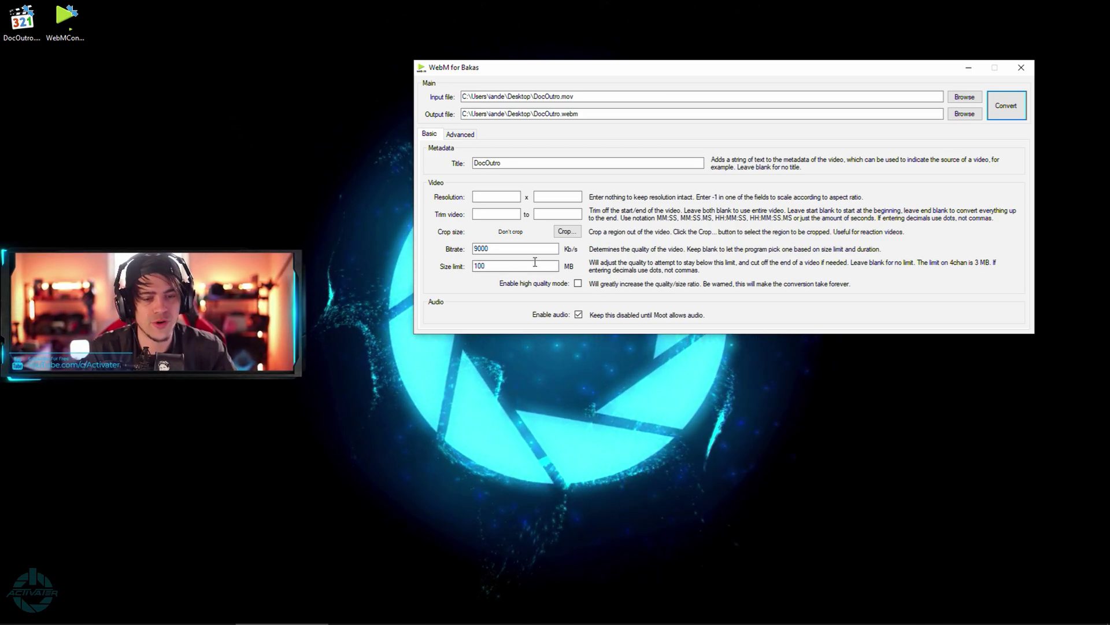
double_click(491, 249)
double_click(502, 265)
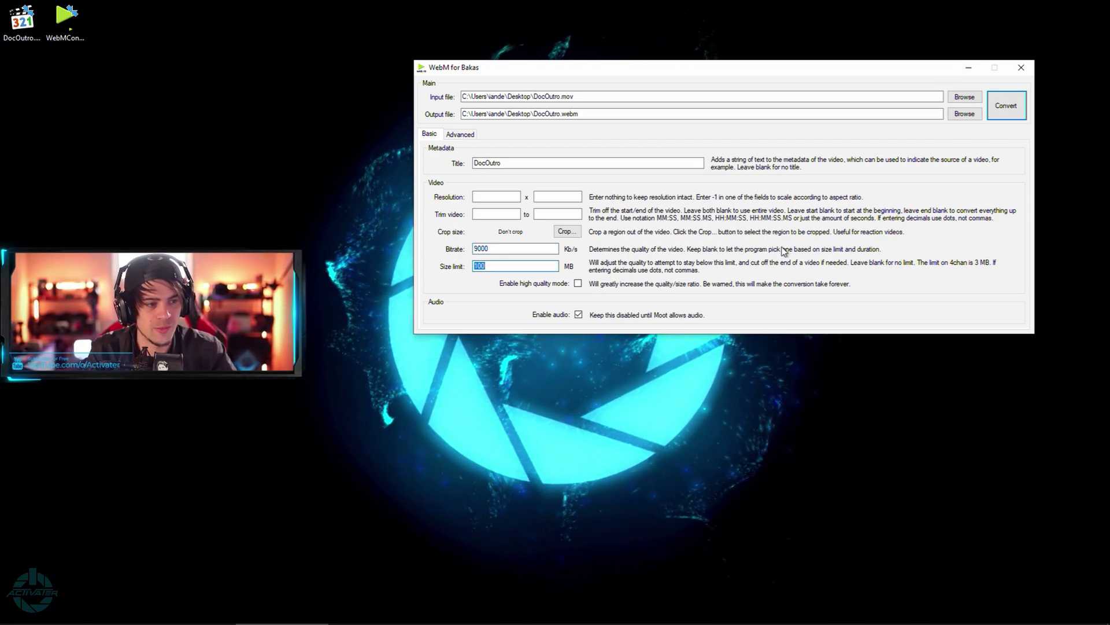
click(1006, 106)
- Let the conversion finish into DocOutro.webm on the Desktop, then play the result in a smaller player
drag(271, 103, 578, 91)
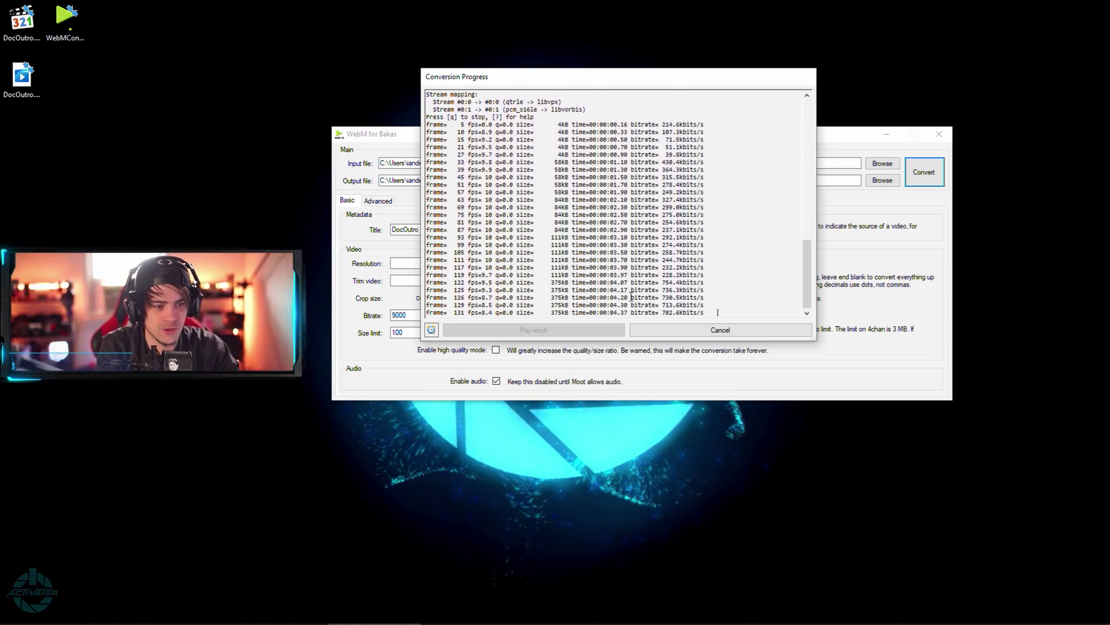
drag(625, 310, 614, 301)
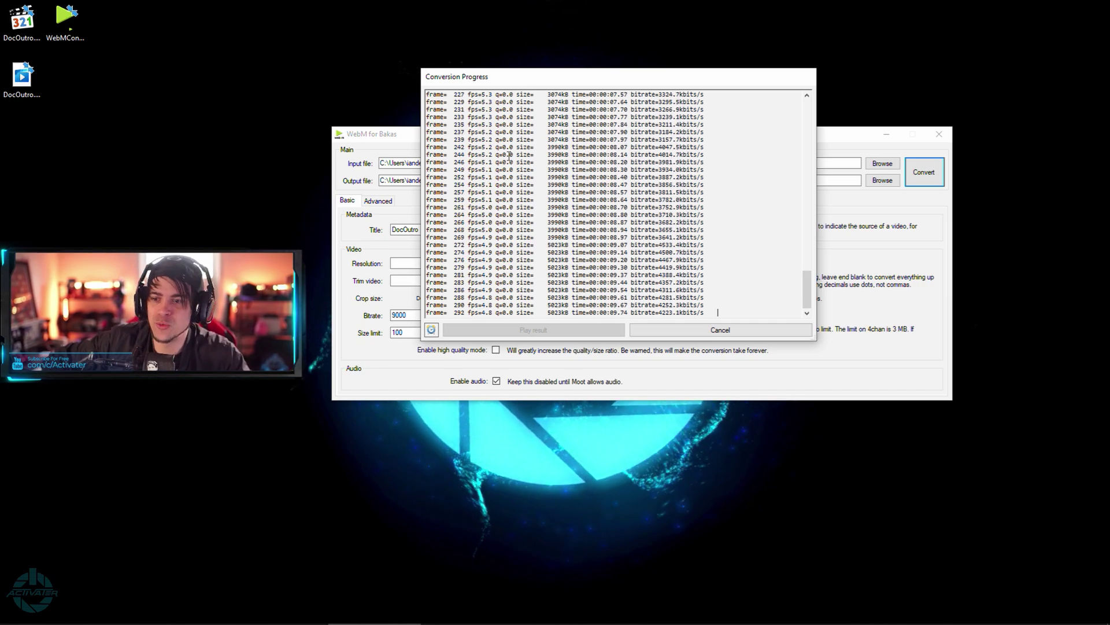
click(21, 93)
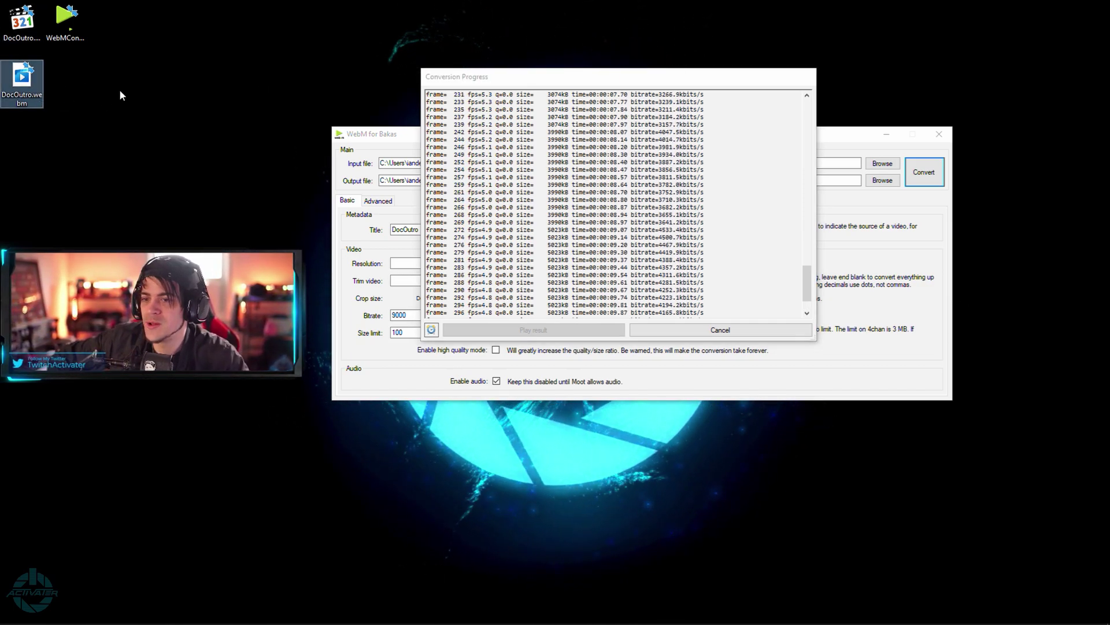
click(141, 85)
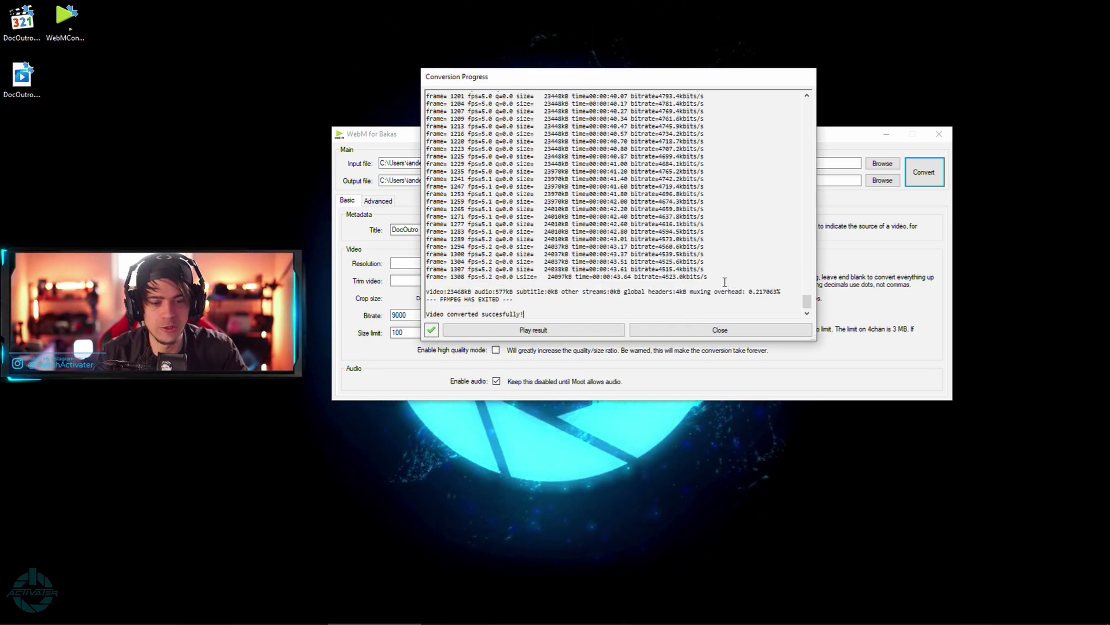
click(545, 334)
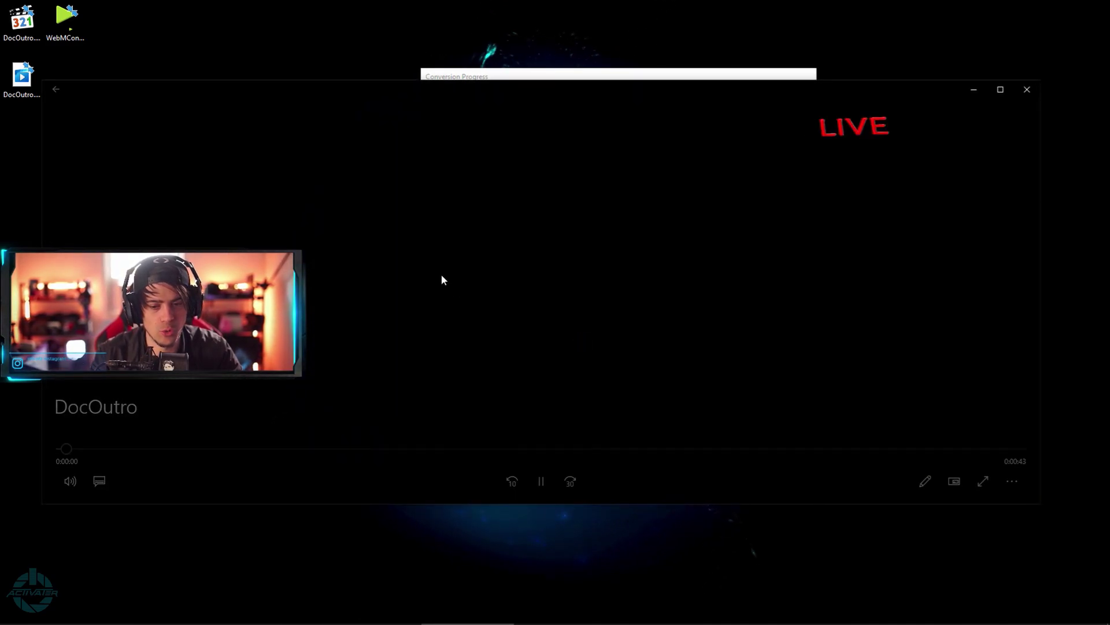
drag(43, 87, 356, 61)
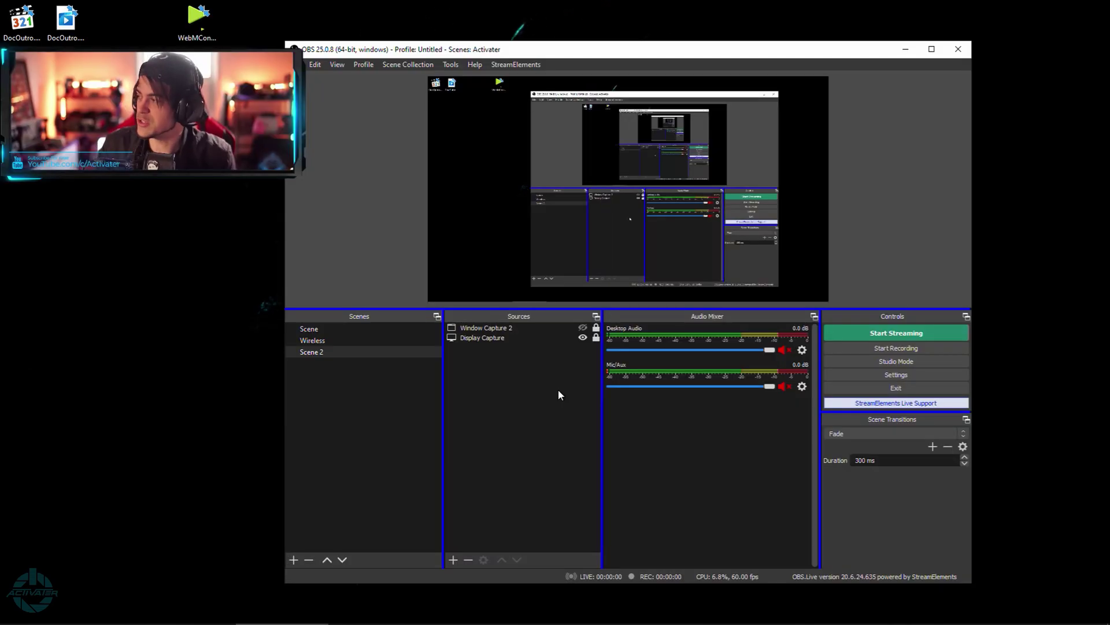
- Drag DocOutro.webm from the desktop into Scene 2's Sources list so the outro plays in the preview
right_click(507, 383)
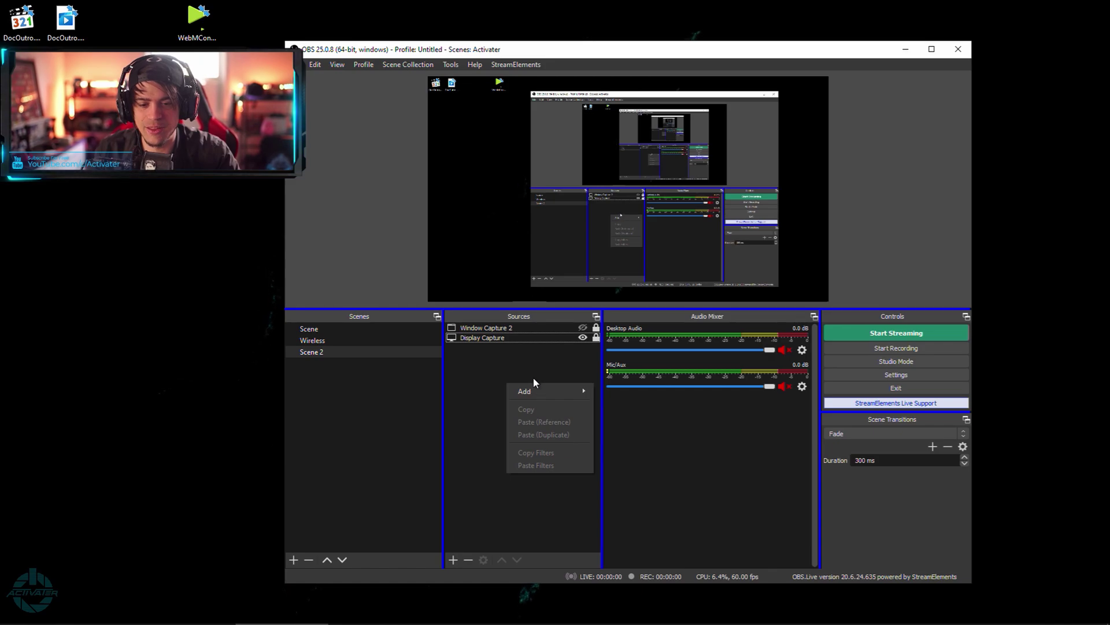
key(Escape)
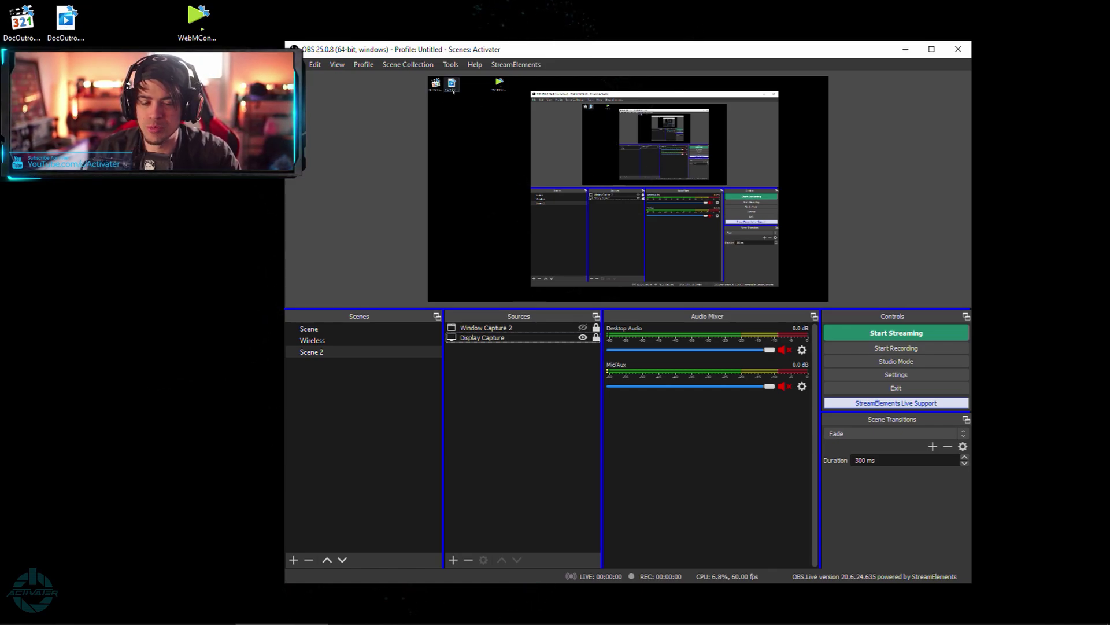
right_click(502, 397)
mouse_move(523, 403)
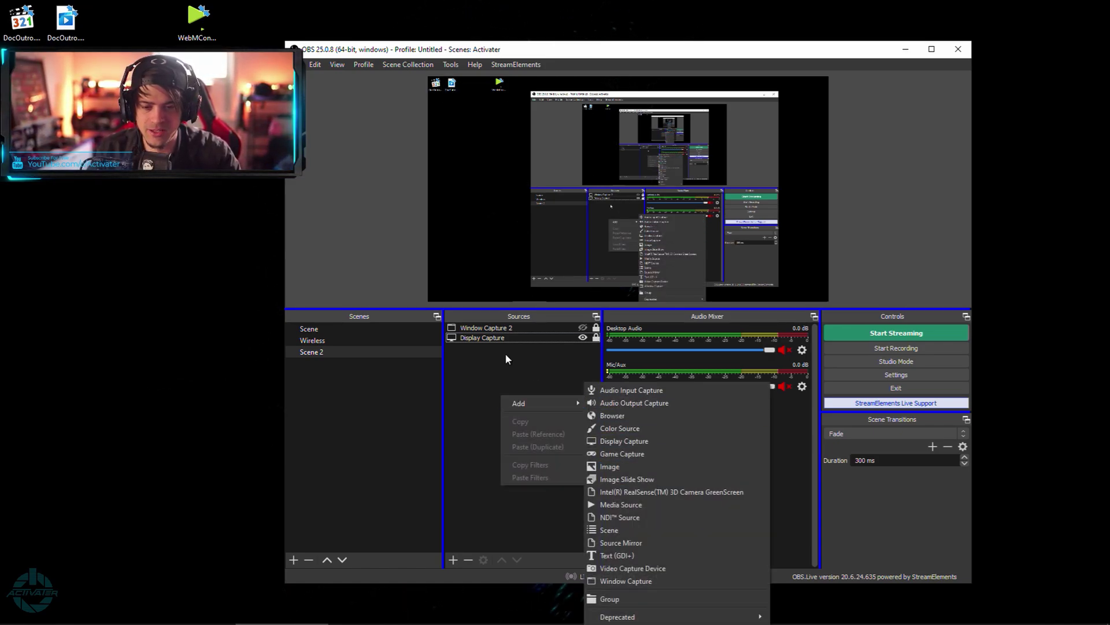
key(Escape)
drag(66, 21, 471, 408)
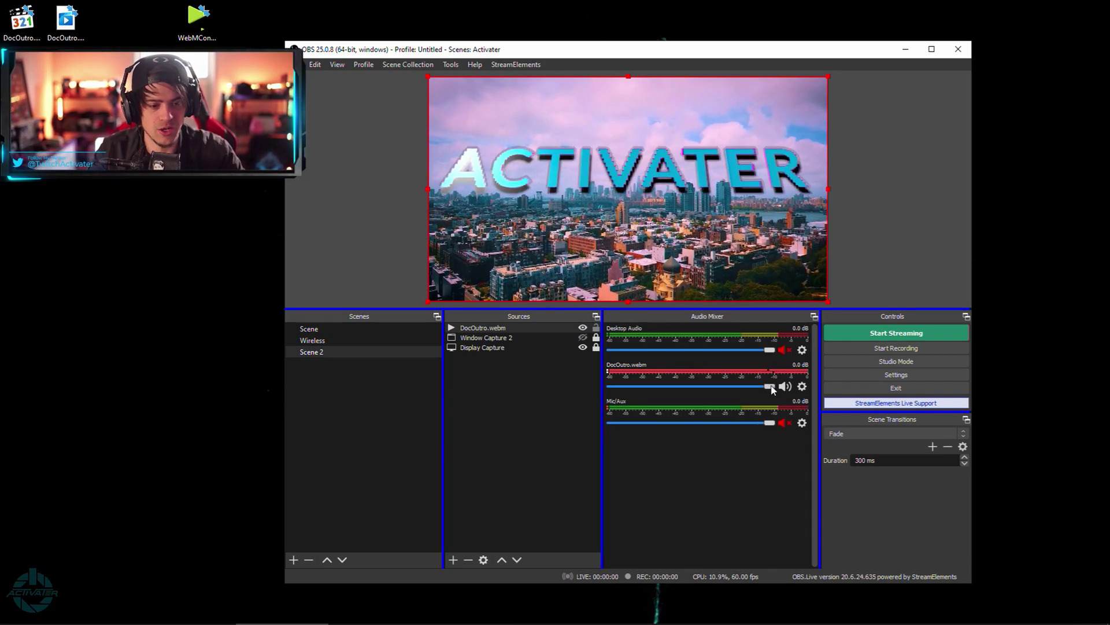
- Drop the DocOutro.webm mixer volume to -7.4 dB and switch its Audio Monitoring to Monitor and Output
drag(769, 385, 728, 388)
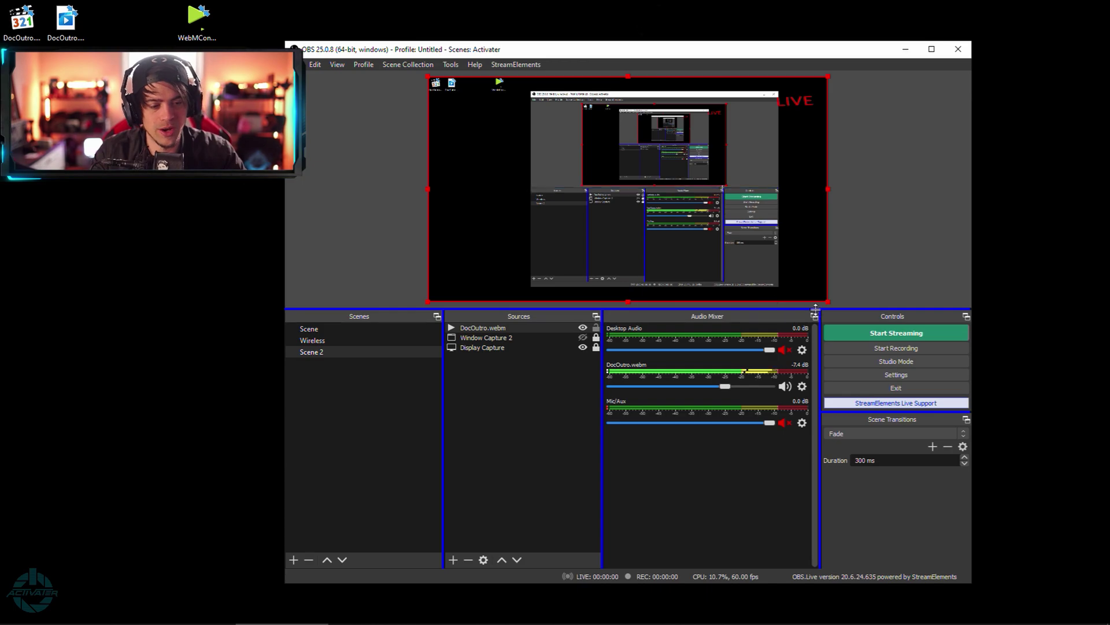
click(803, 388)
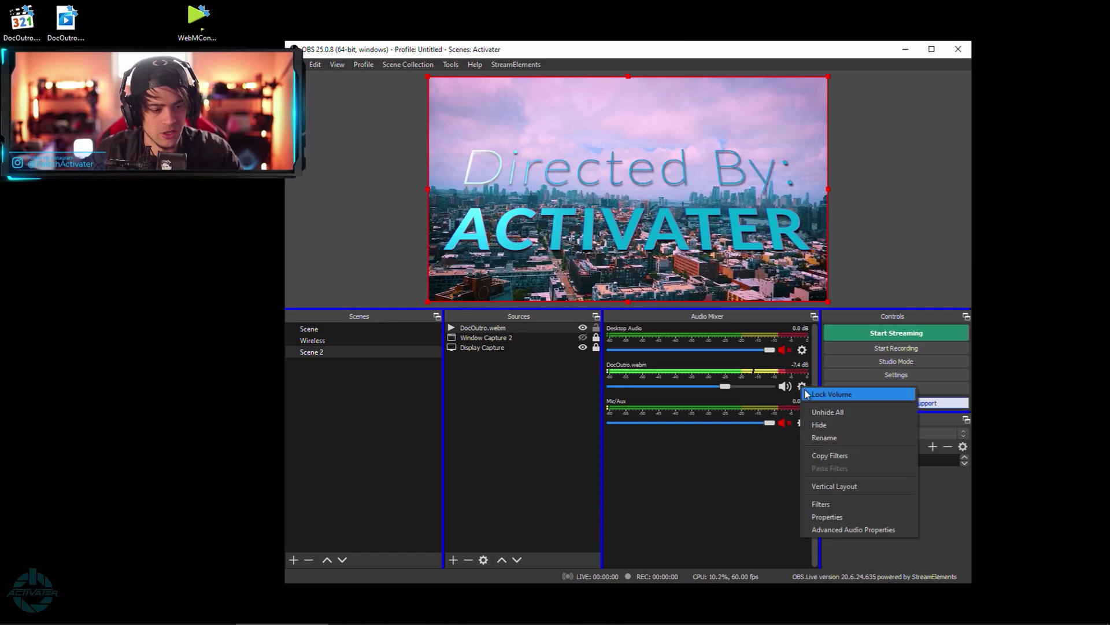
click(841, 528)
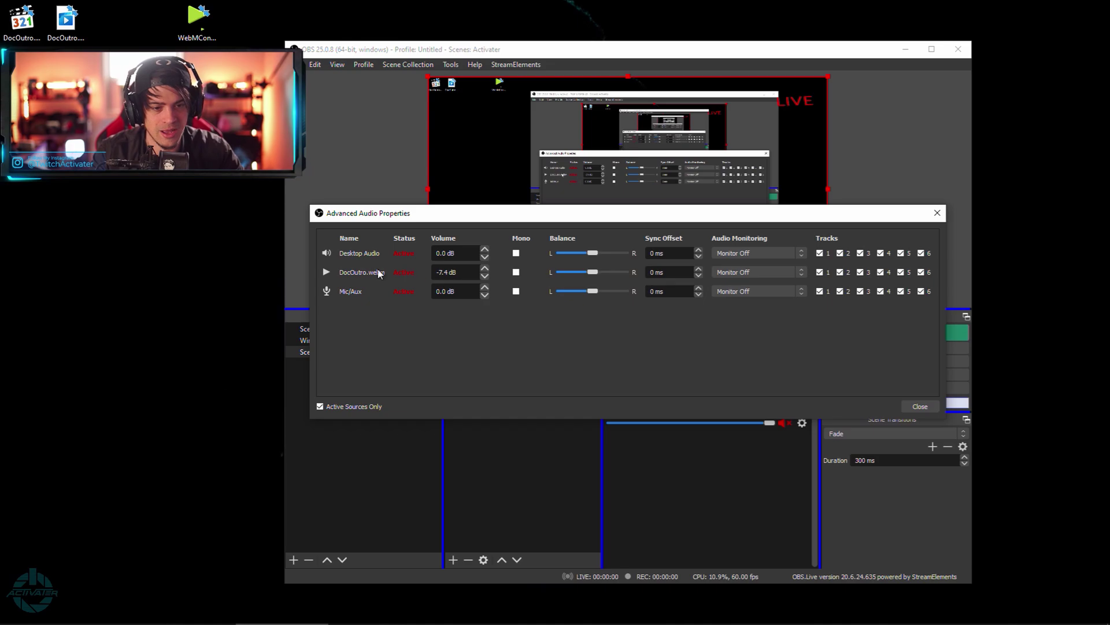
click(758, 272)
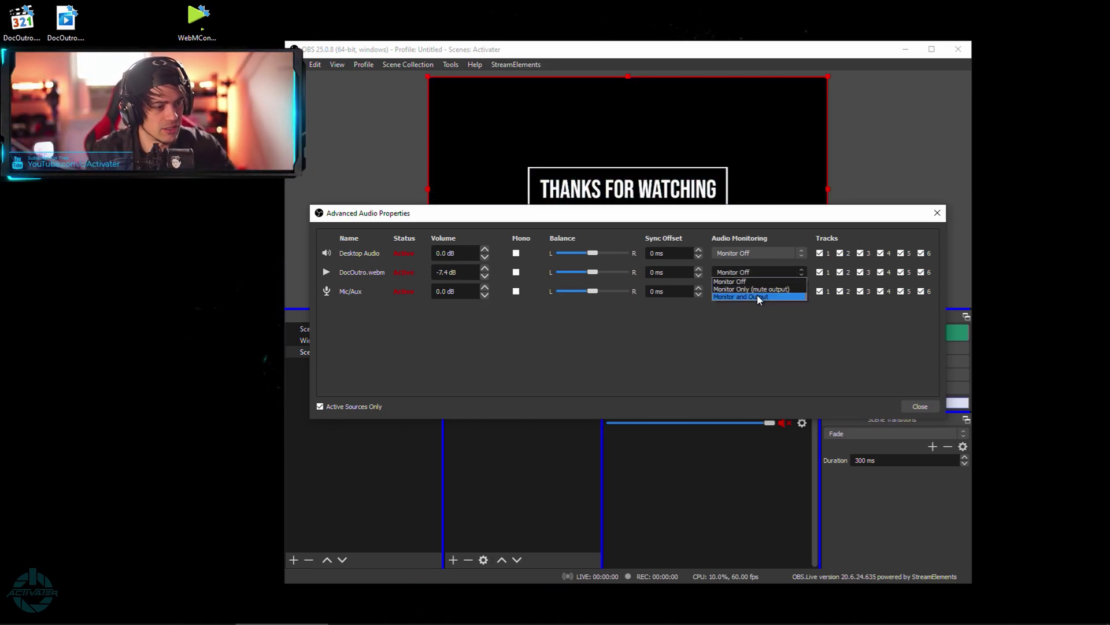
click(758, 296)
click(917, 407)
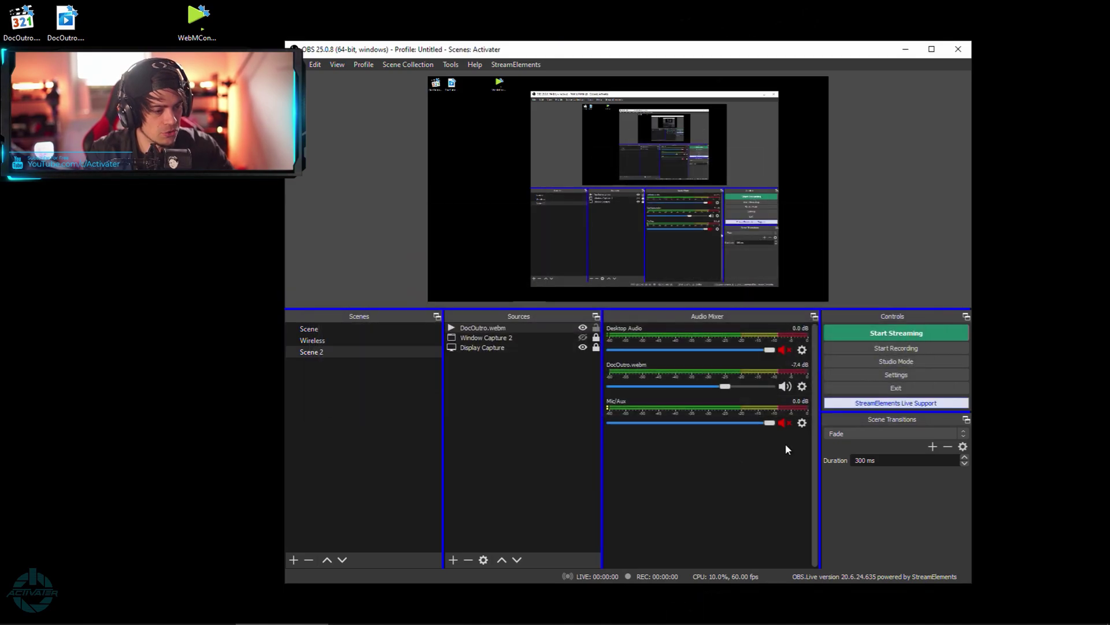
- Uncheck 'Show nothing when playback ends' in the DocOutro.webm properties and confirm with OK
double_click(481, 327)
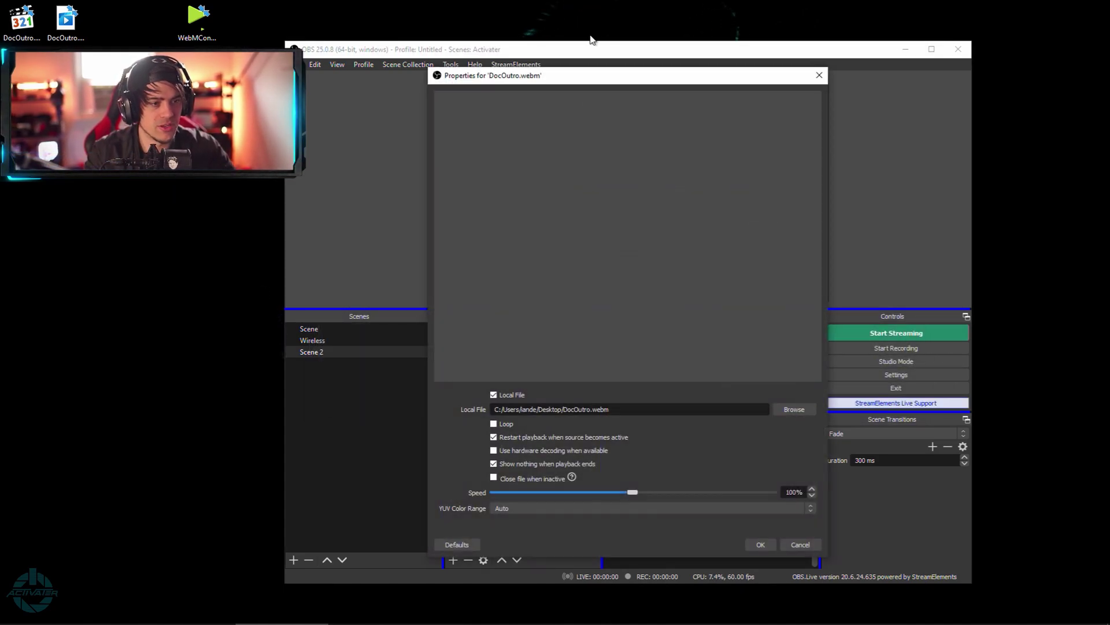
drag(589, 68, 613, 104)
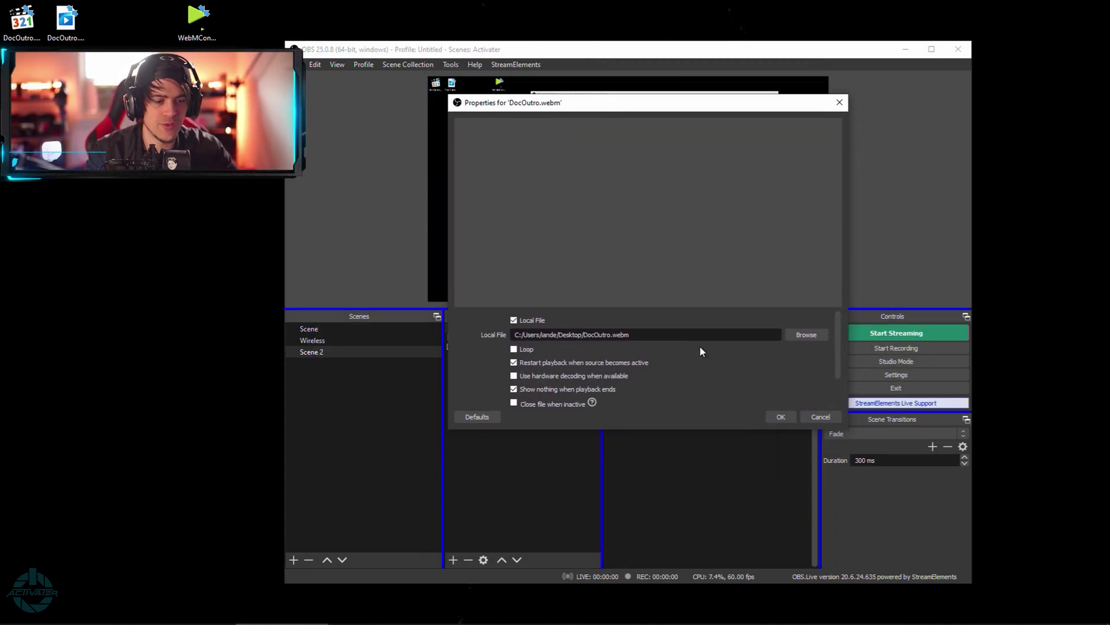
scroll(700, 351, down, 2)
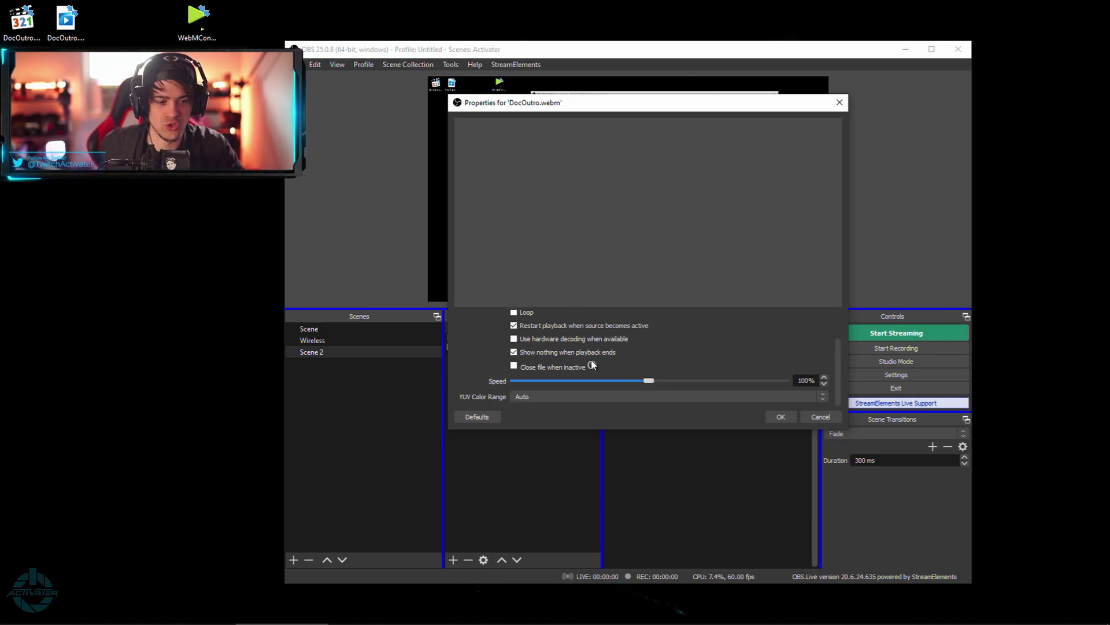
scroll(642, 374, up, 2)
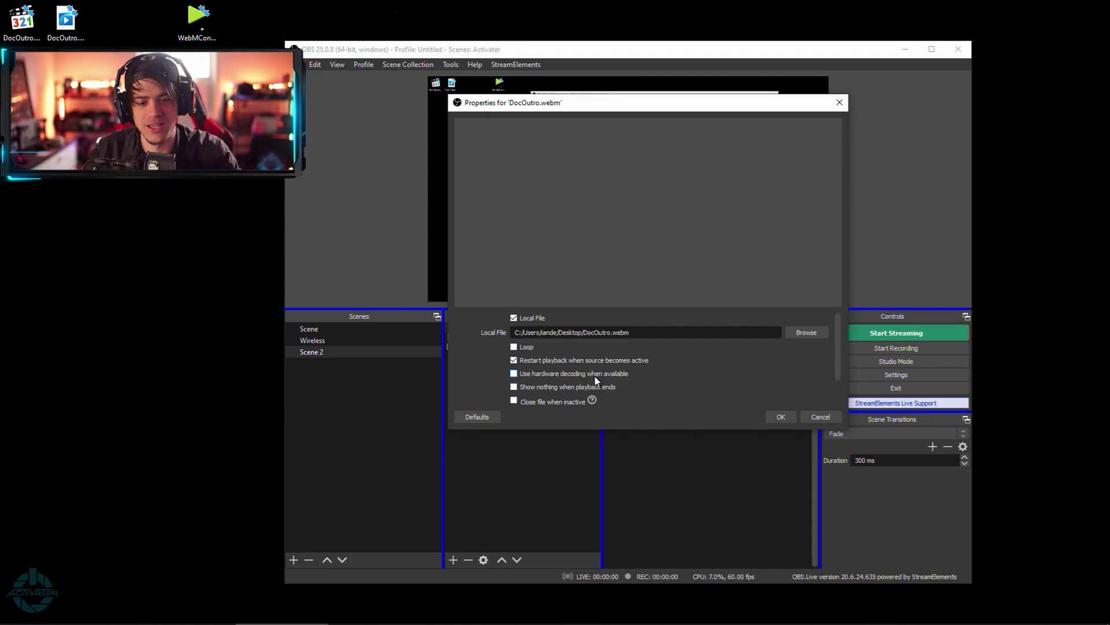
click(779, 417)
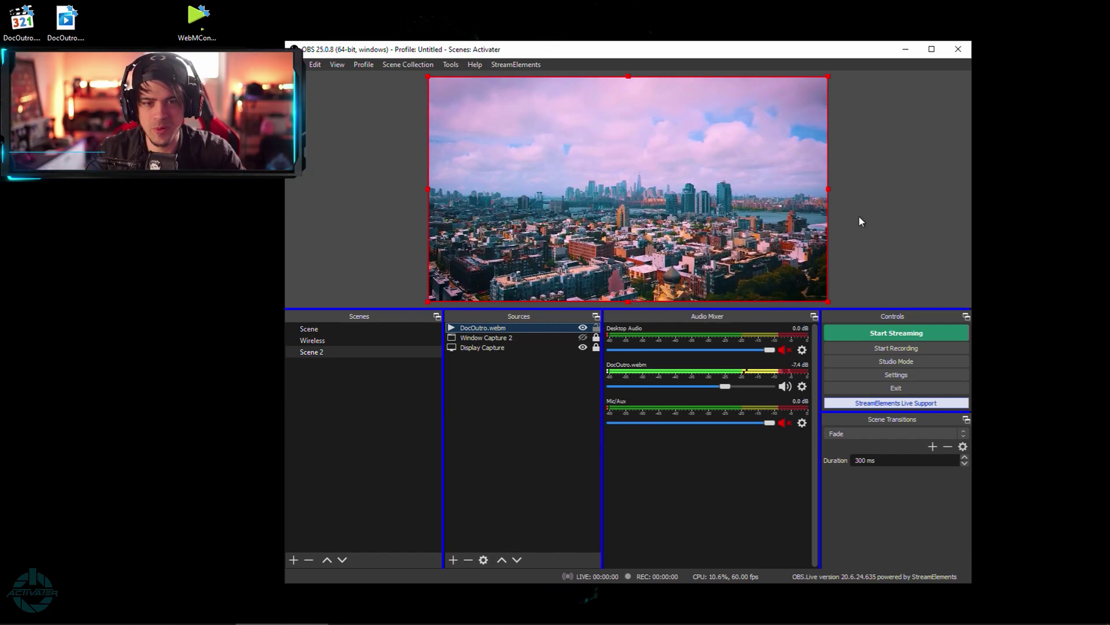
- Shift the OBS window right, then reopen and OK the DocOutro.webm properties to replay the outro
drag(704, 58, 738, 58)
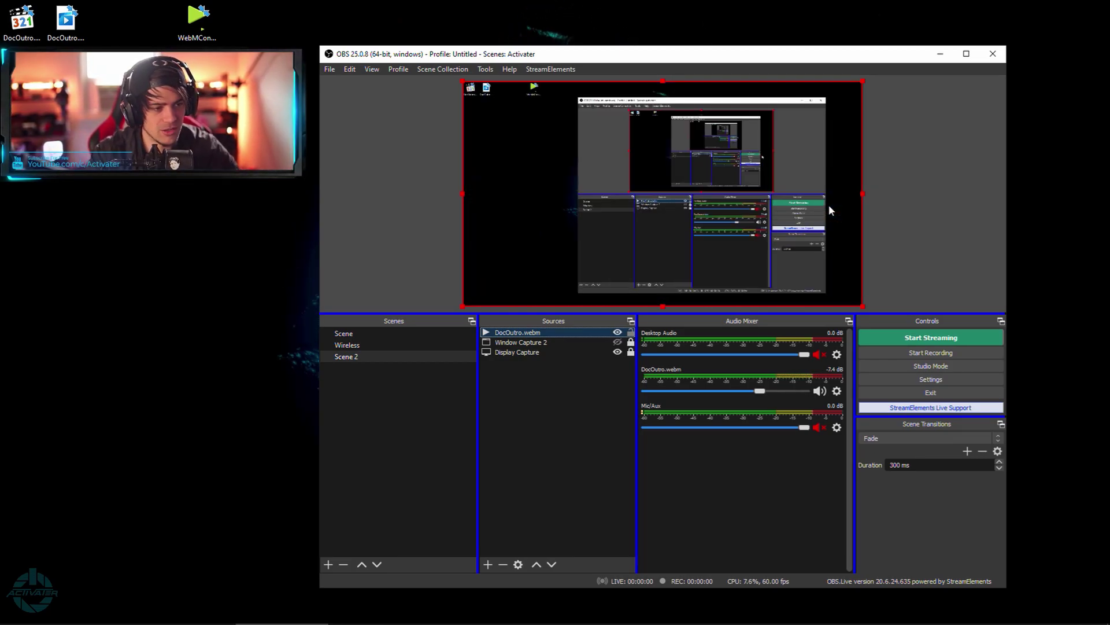
double_click(537, 336)
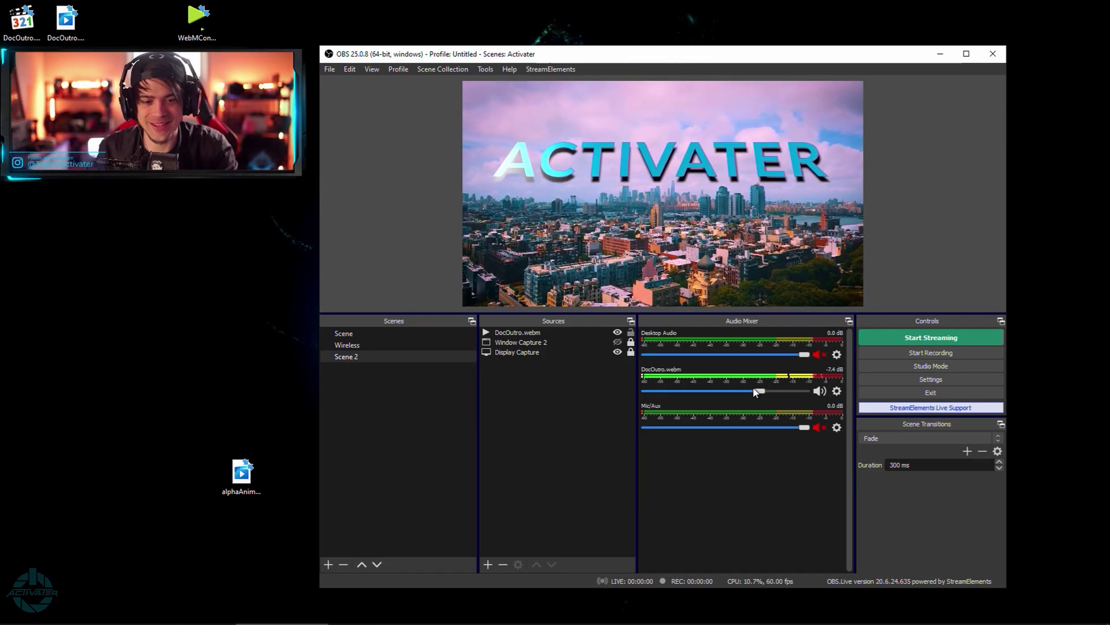
click(547, 335)
double_click(547, 336)
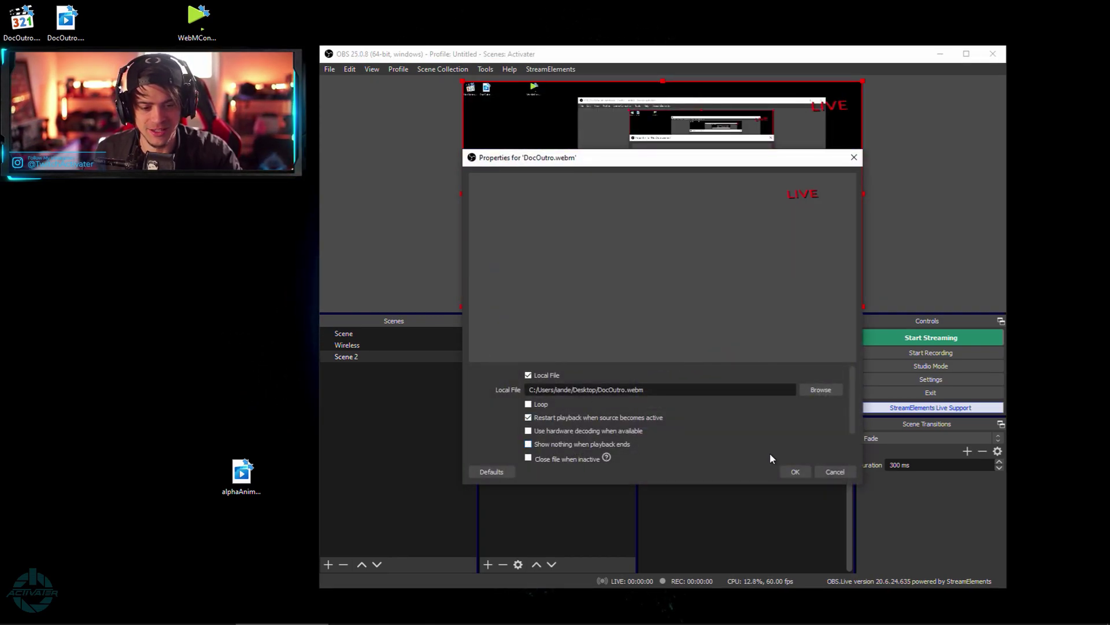
click(795, 471)
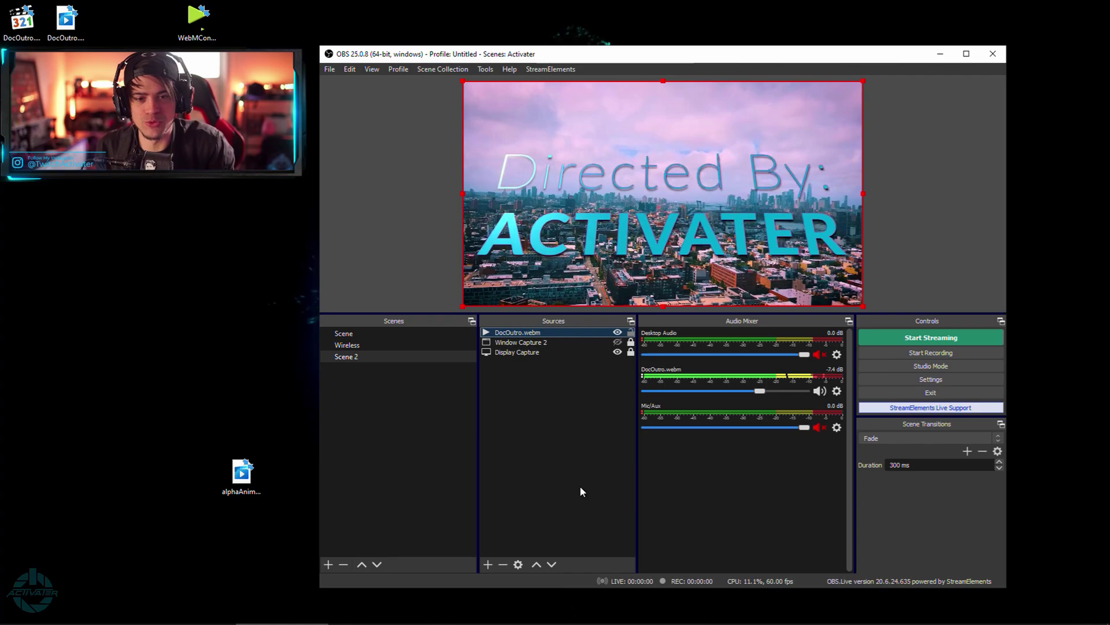
- In Premiere Pro, extend the black solid clip on V1 past the outro's end, then minimize Premiere
mouse_move(244, 618)
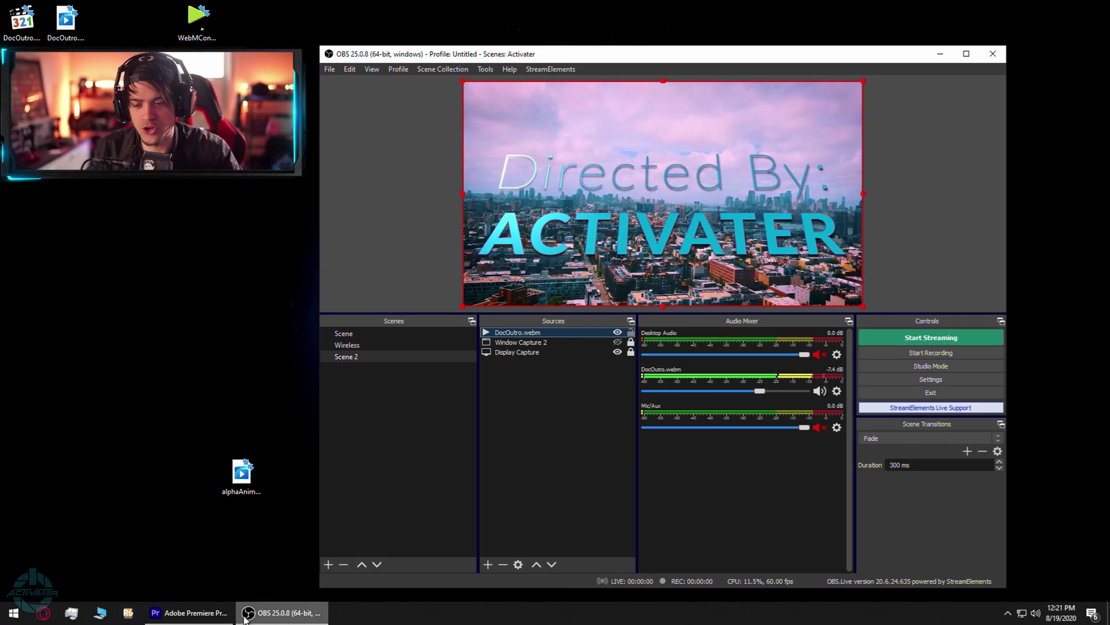
click(191, 612)
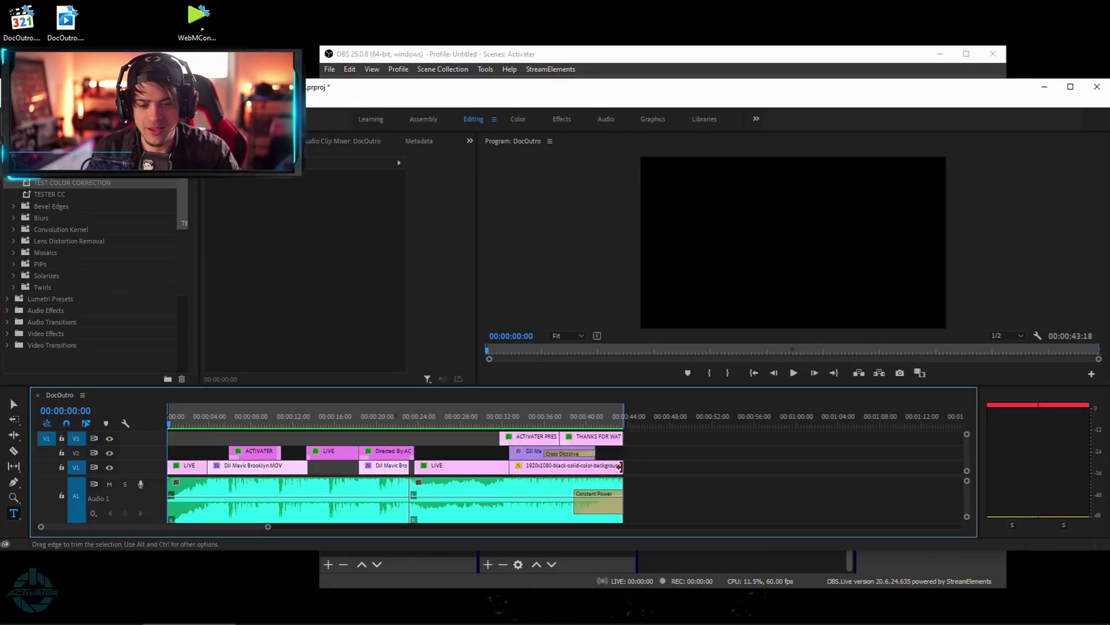
drag(630, 467, 883, 464)
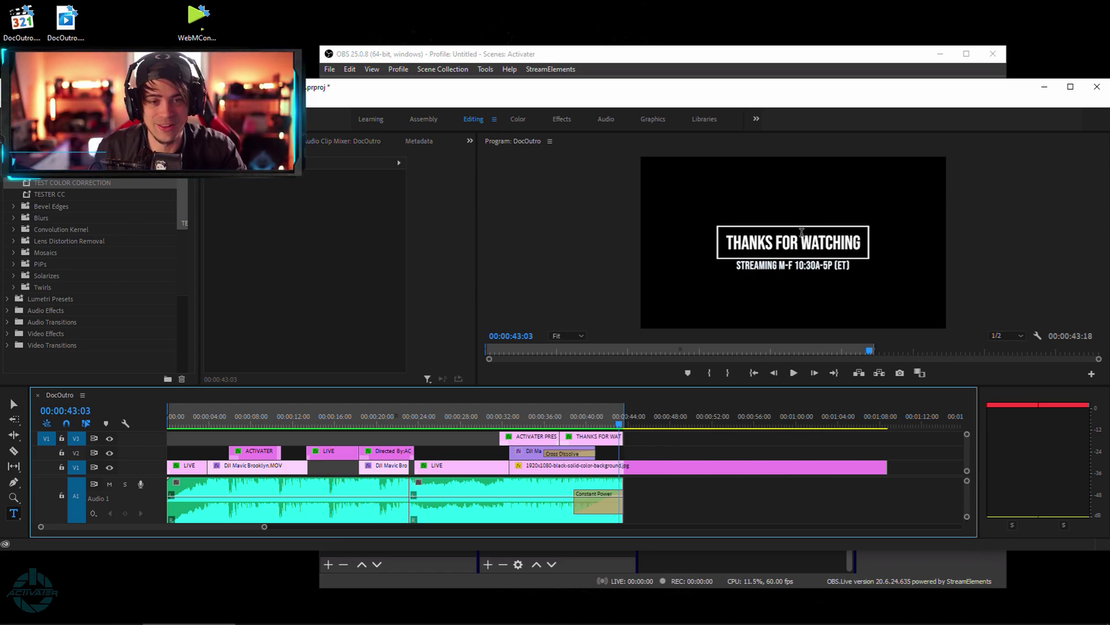
click(1043, 86)
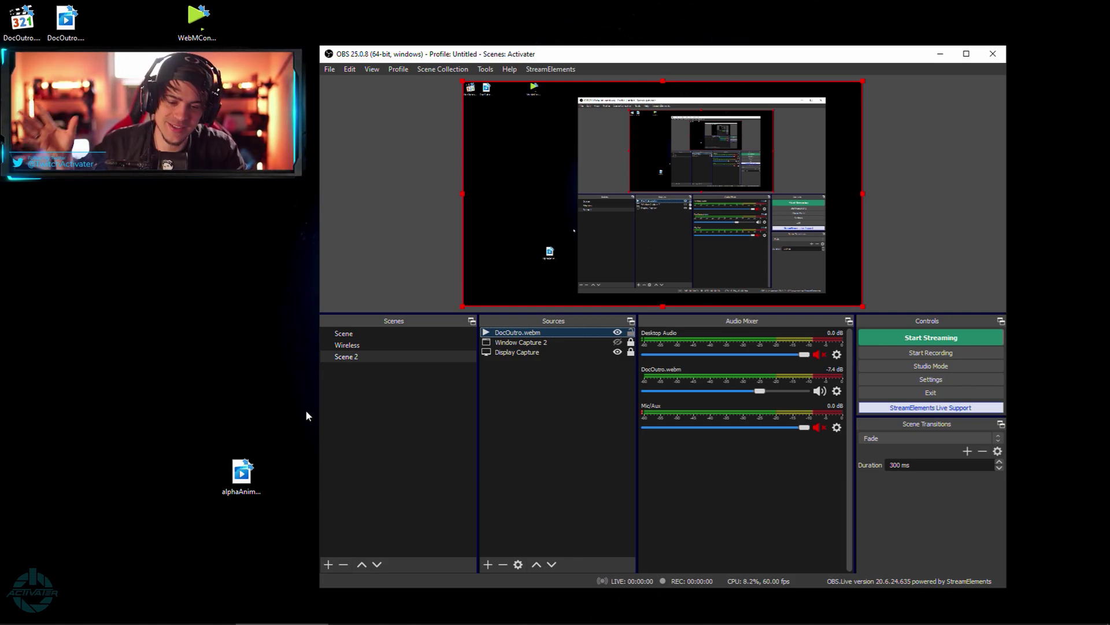
- Delete alphaAnimationTest.webm from the desktop and Alt+Tab back to Premiere Pro
click(241, 472)
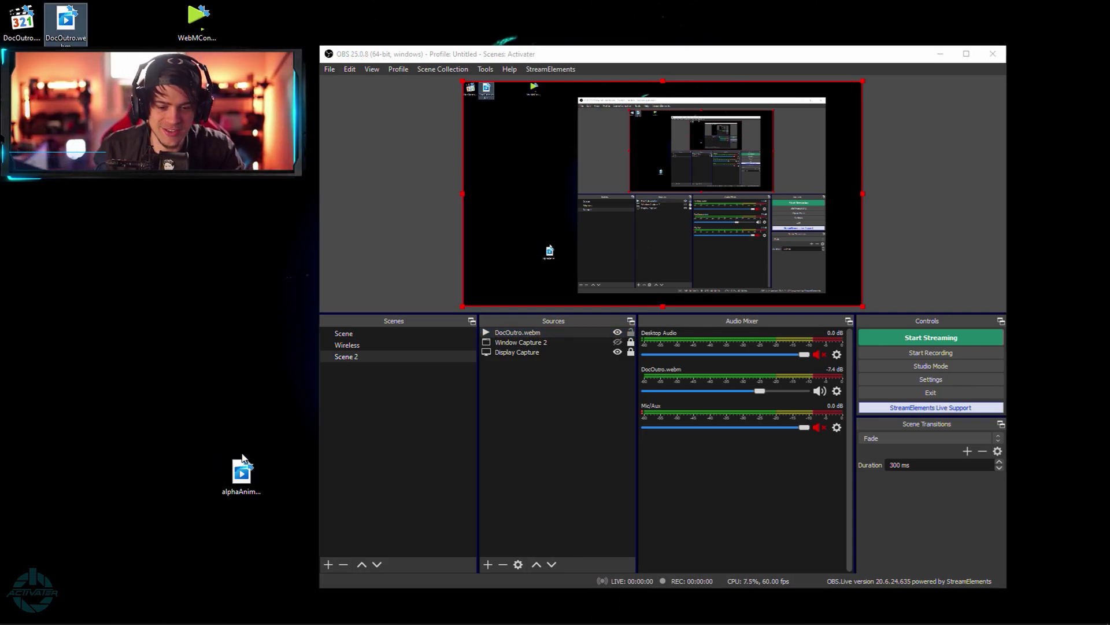
key(Delete)
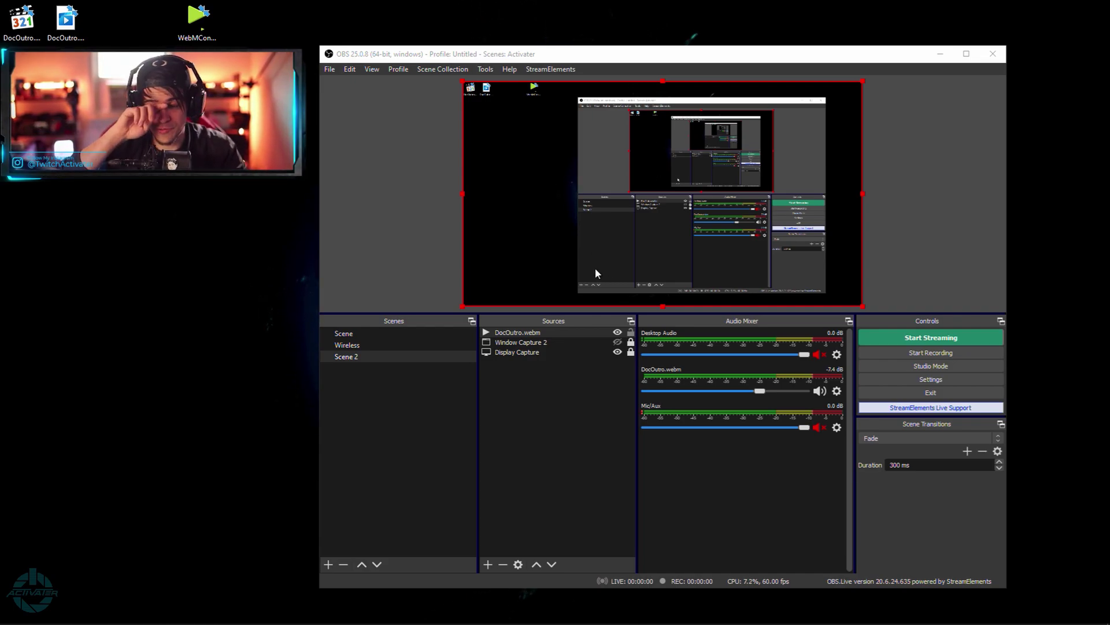
key(alt+Tab)
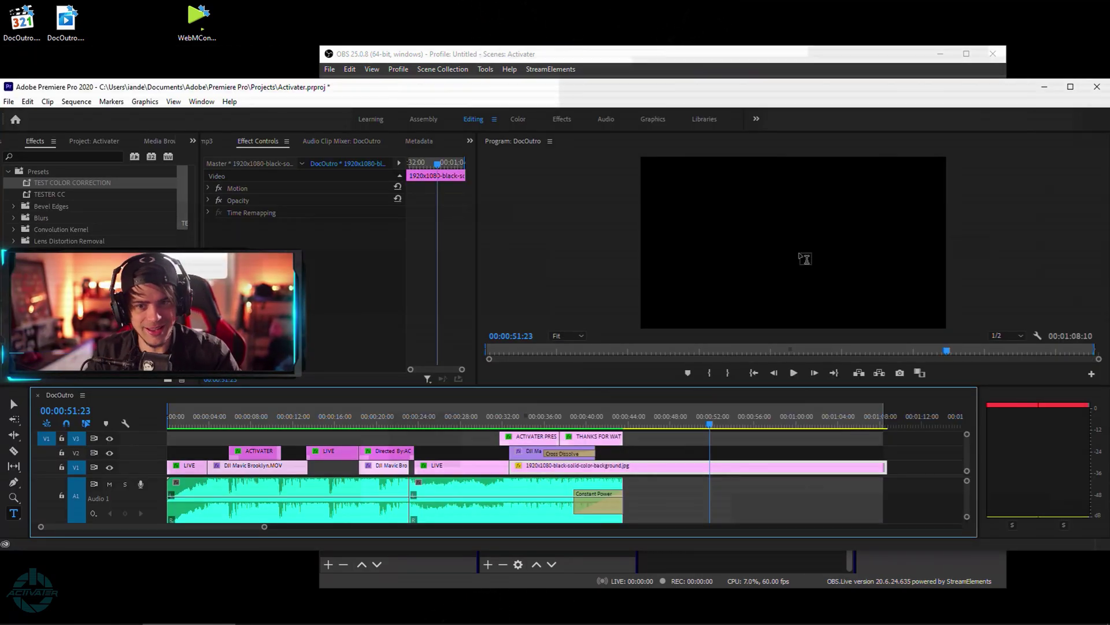